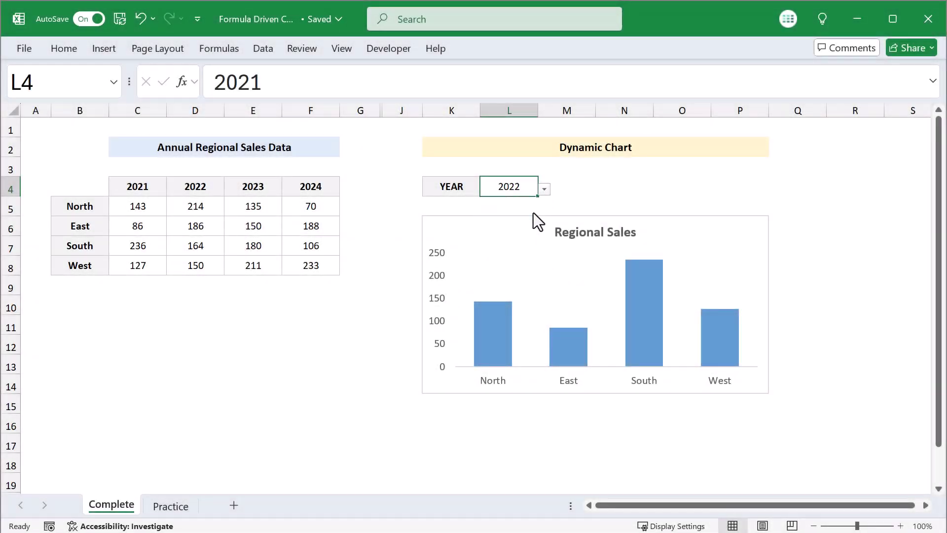
Step: Cycle the L4 year through 2023, 2024, 2021, 2022, 2023 and 2024, watching the Regional Sales chart update
left_click(544, 190)
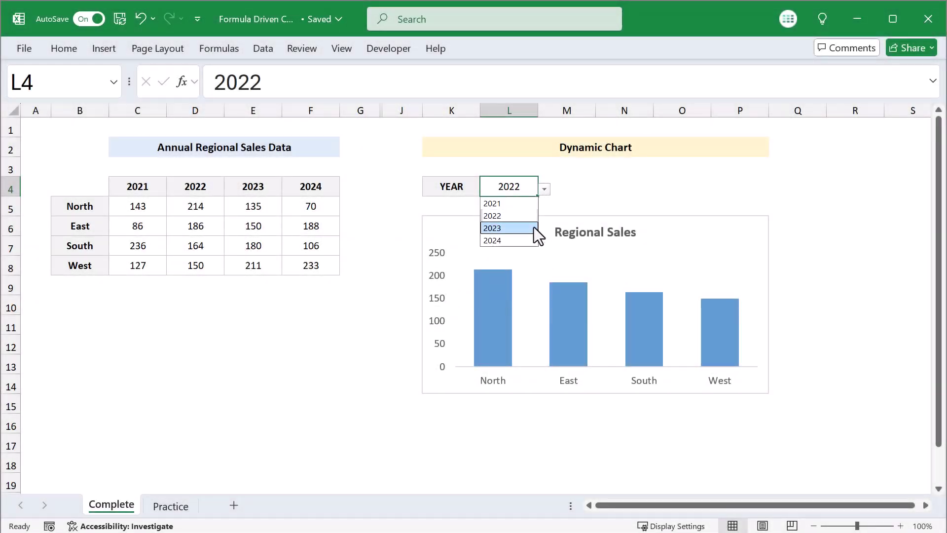
left_click(533, 228)
left_click(544, 189)
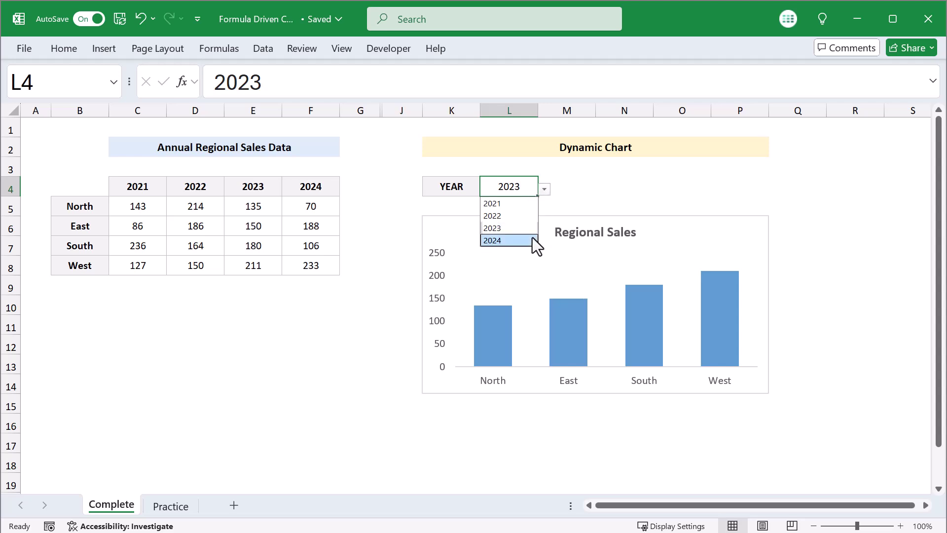
left_click(533, 240)
left_click(544, 188)
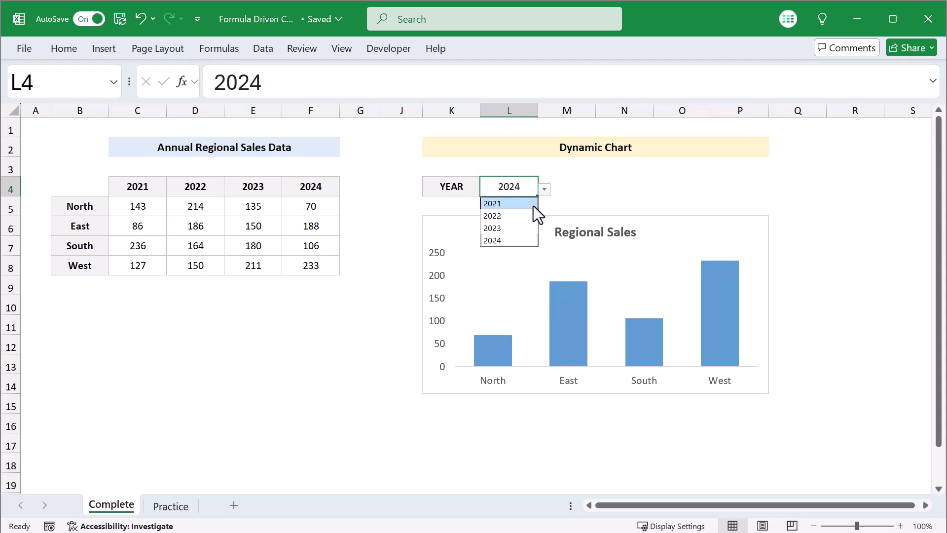
left_click(534, 205)
left_click(544, 189)
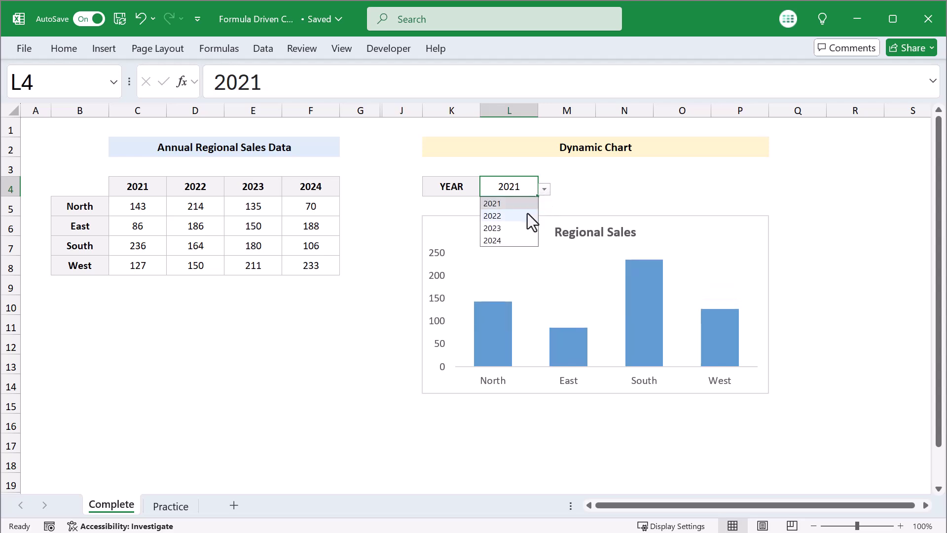
left_click(527, 215)
left_click(544, 189)
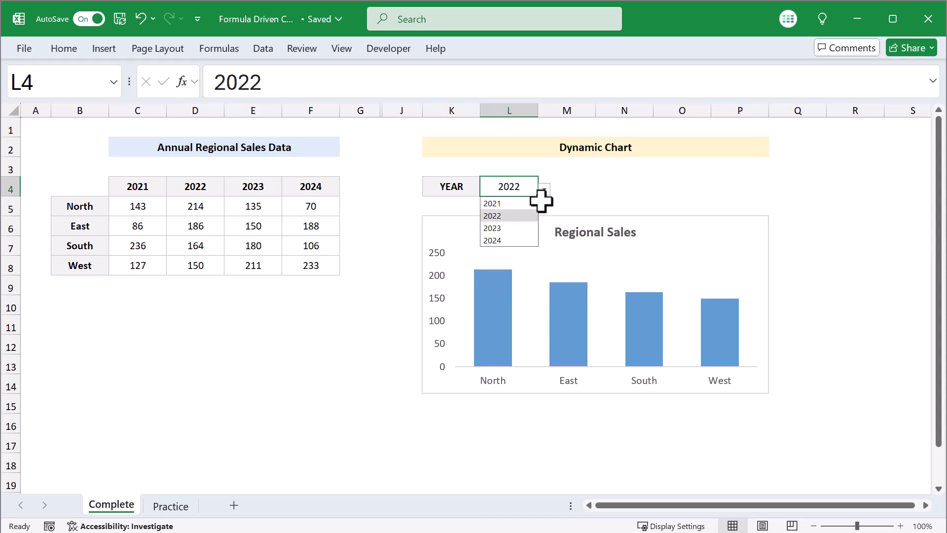
left_click(530, 228)
left_click(544, 188)
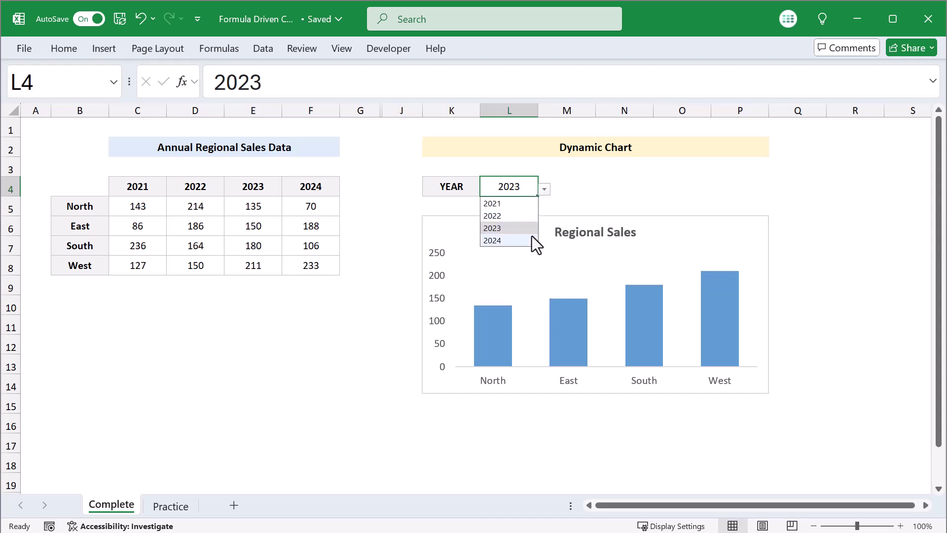
left_click(532, 240)
left_click(544, 189)
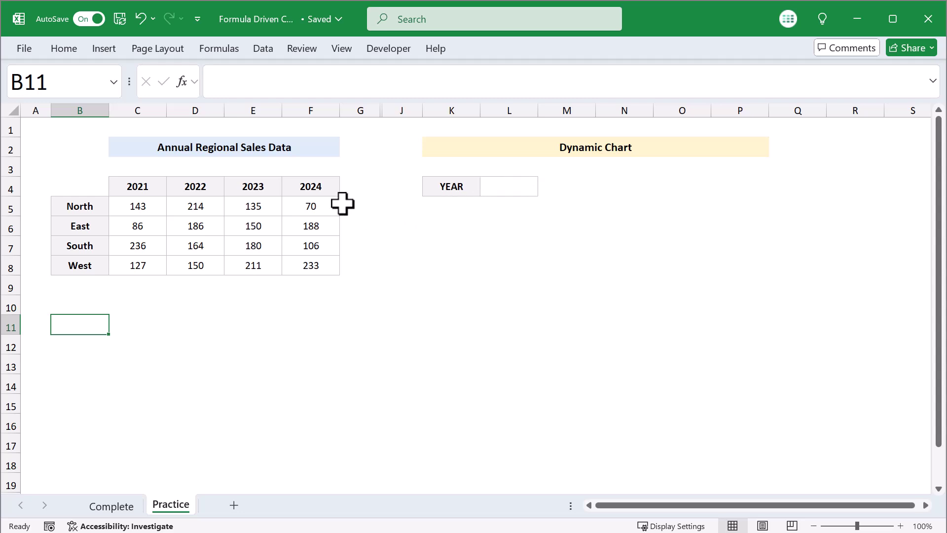
Step: Select the year headers C4:F4 to check them, then select the empty YEAR cell L4
left_click(156, 186)
left_click_drag(156, 187, 330, 185)
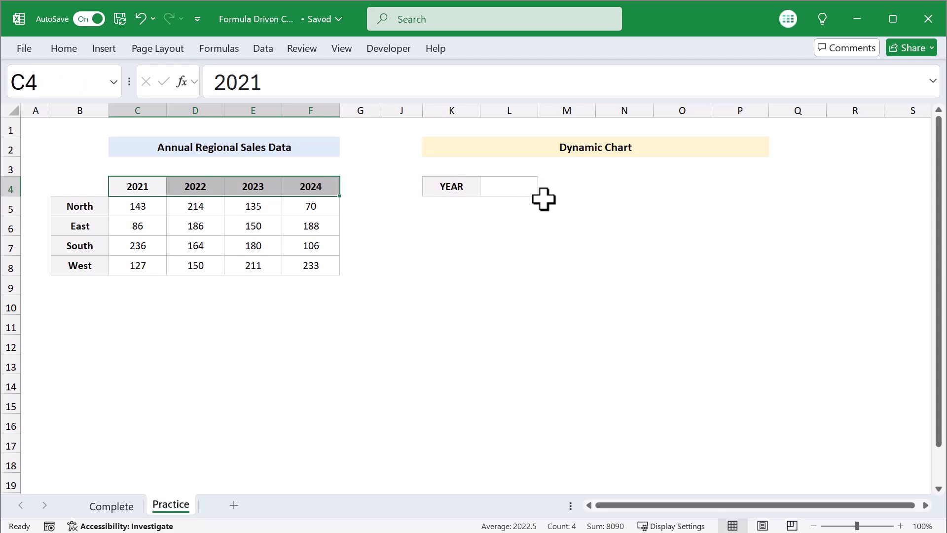
left_click(516, 189)
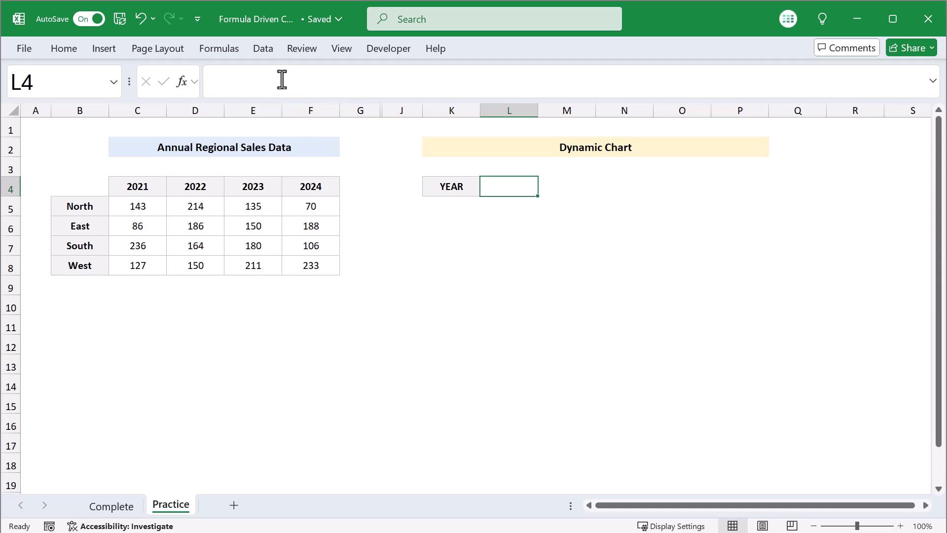
Step: Add List data validation to L4 with source =$C$4:$F$4
left_click(268, 55)
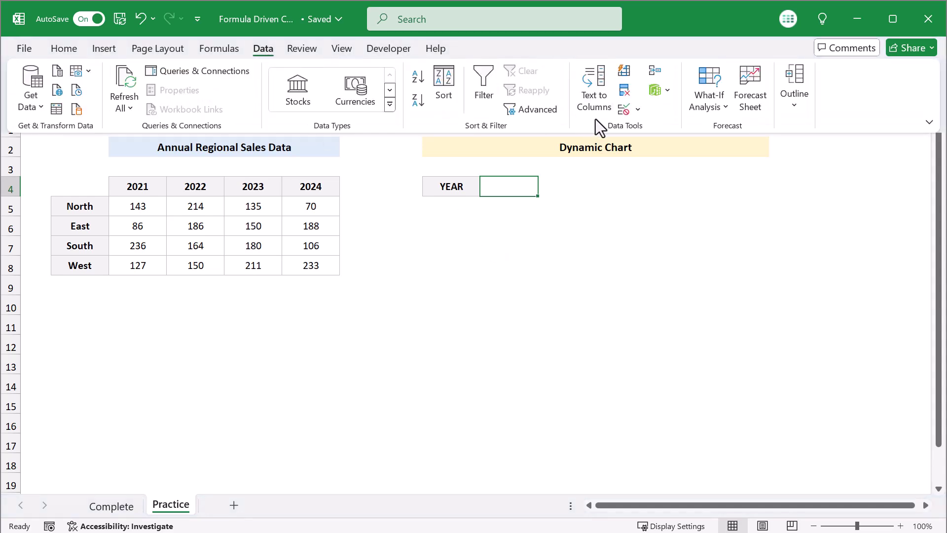
left_click(623, 109)
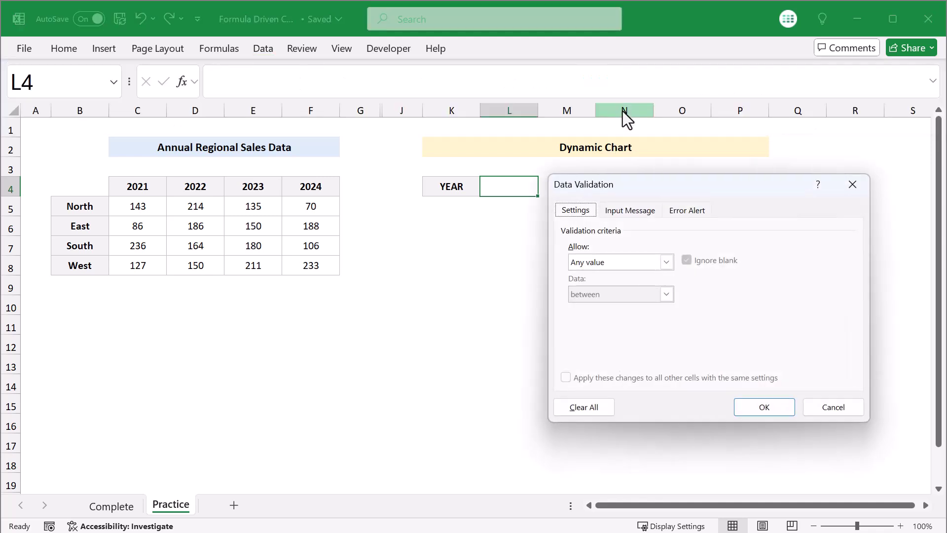
left_click(608, 262)
left_click(602, 309)
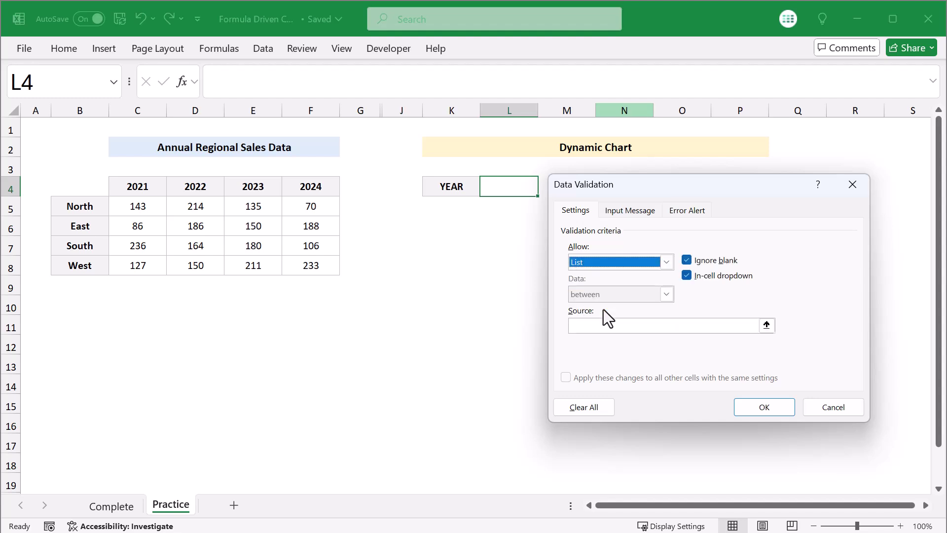
left_click(605, 325)
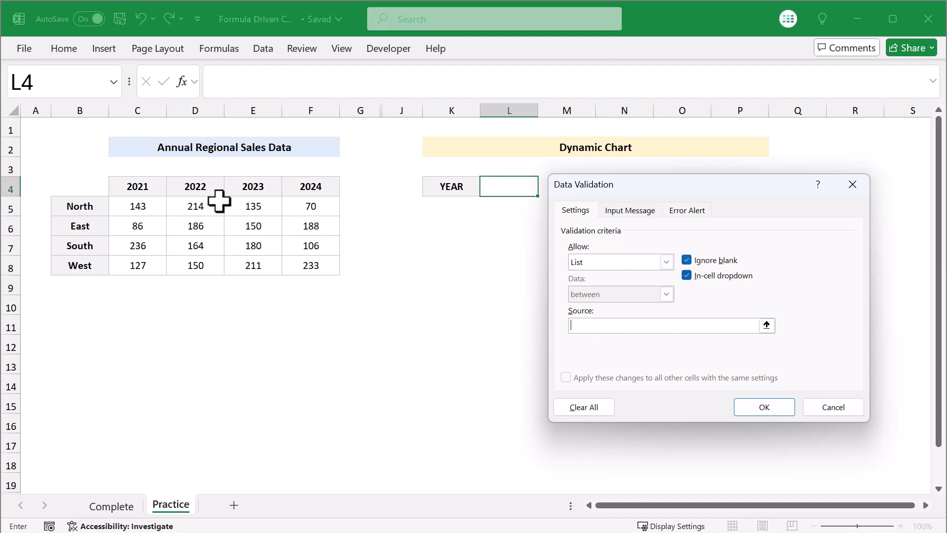
left_click_drag(126, 186, 301, 186)
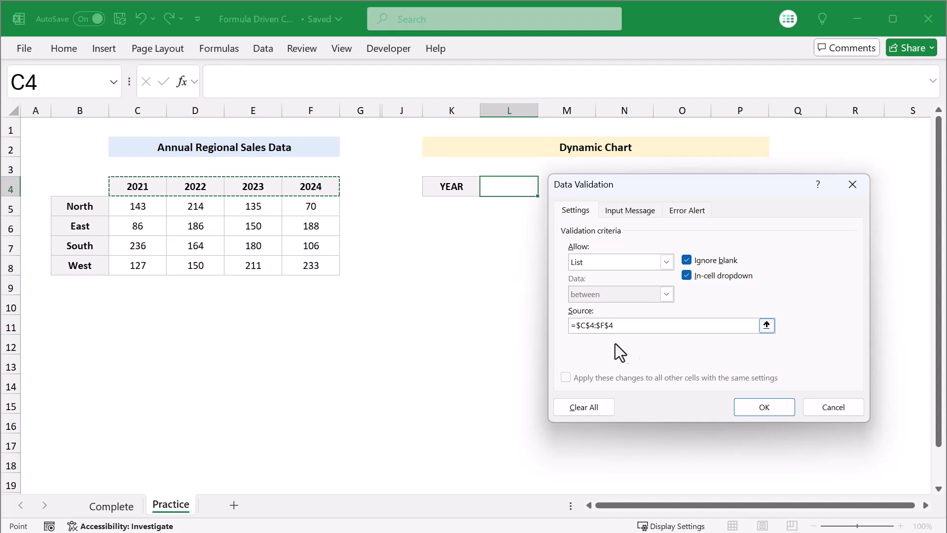
left_click(752, 410)
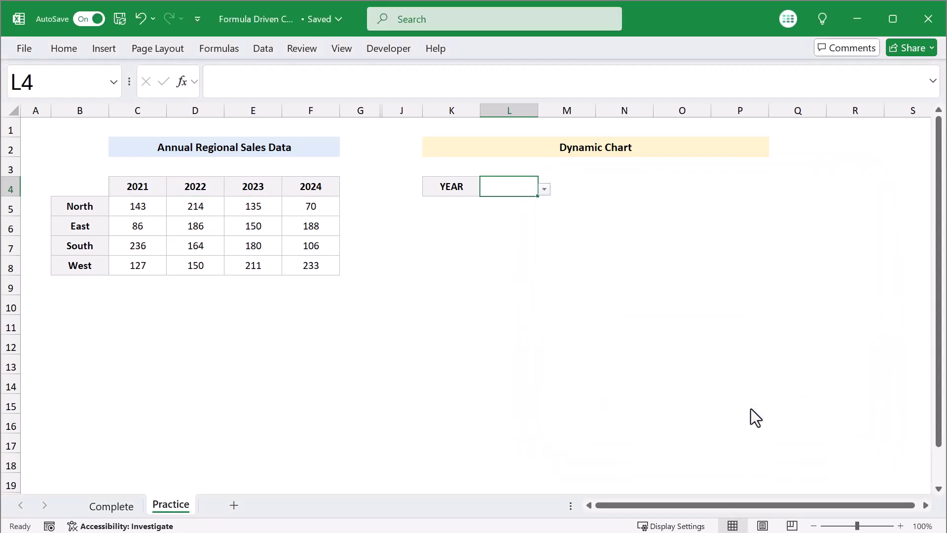
Step: Pick 2021 from L4's new year dropdown
left_click(544, 190)
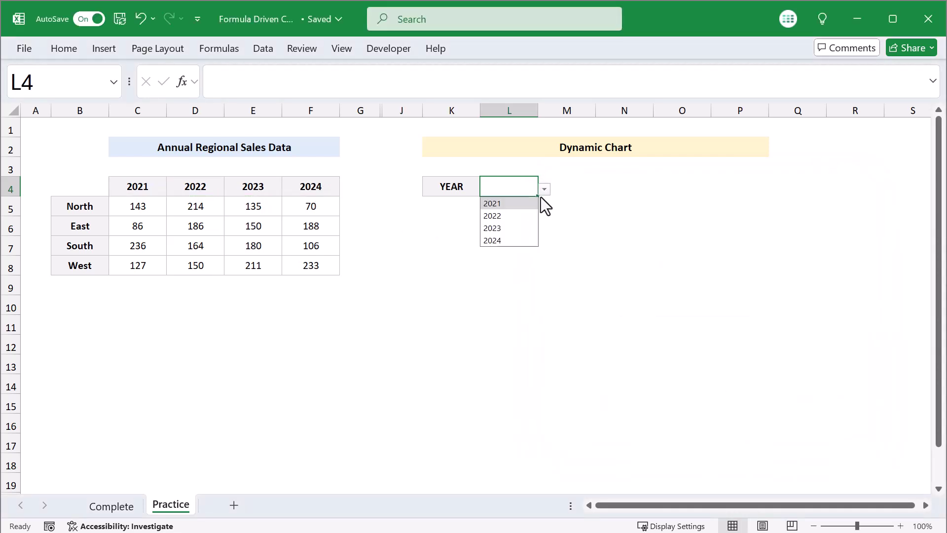
left_click(516, 207)
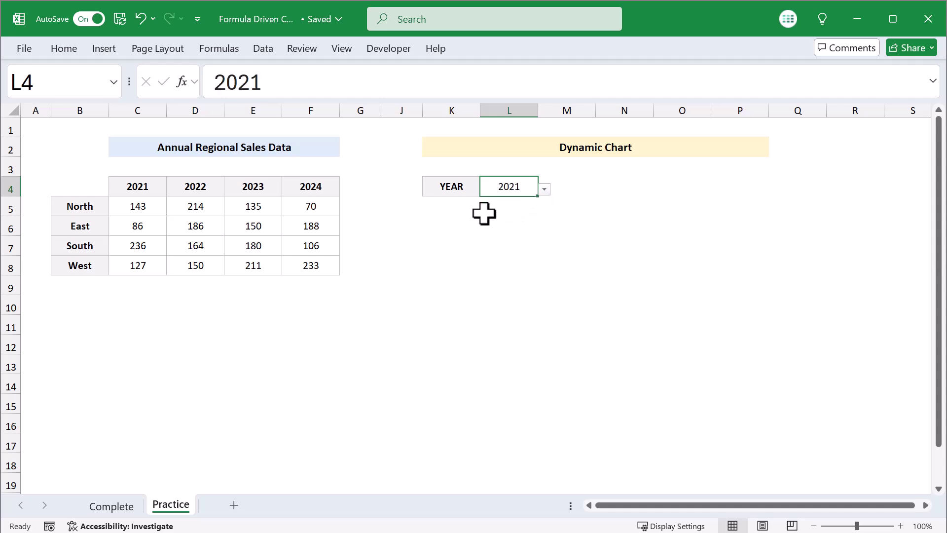
left_click(441, 225)
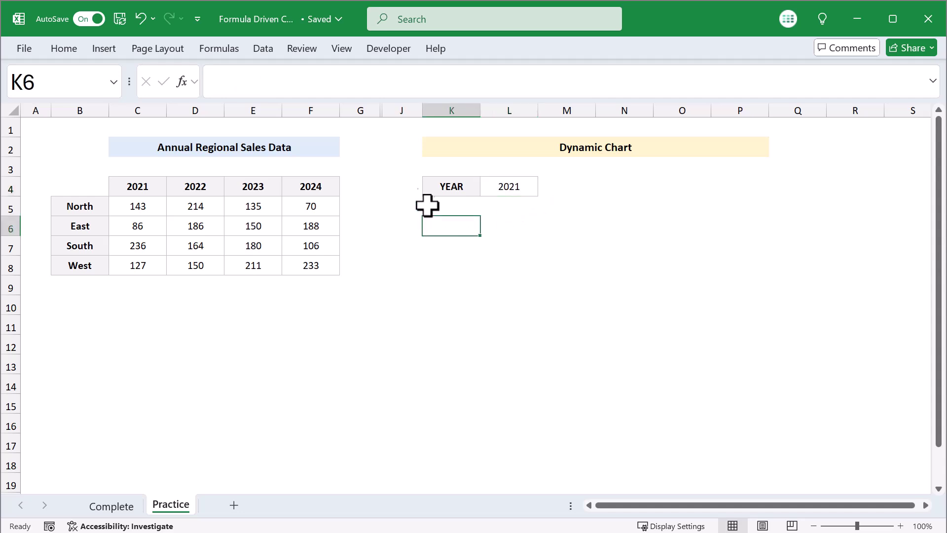
Step: Unhide the helper columns within G:J and select the empty CHART cells I5:I8
left_click_drag(365, 110, 404, 111)
right_click(404, 111)
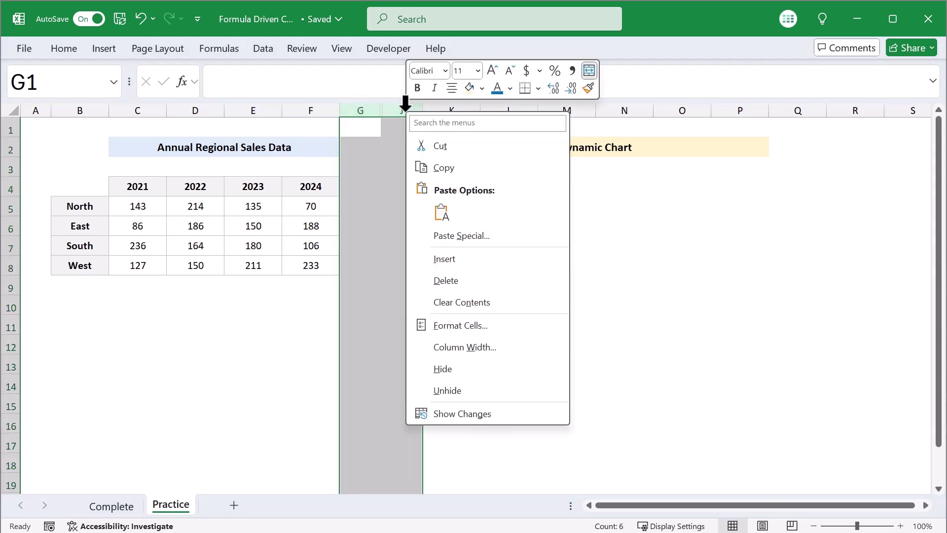
left_click(462, 394)
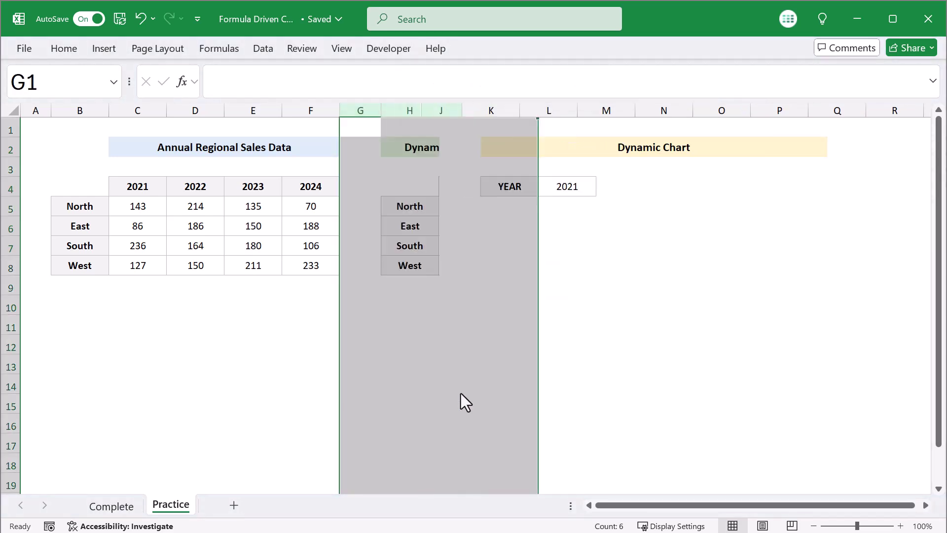
left_click(413, 340)
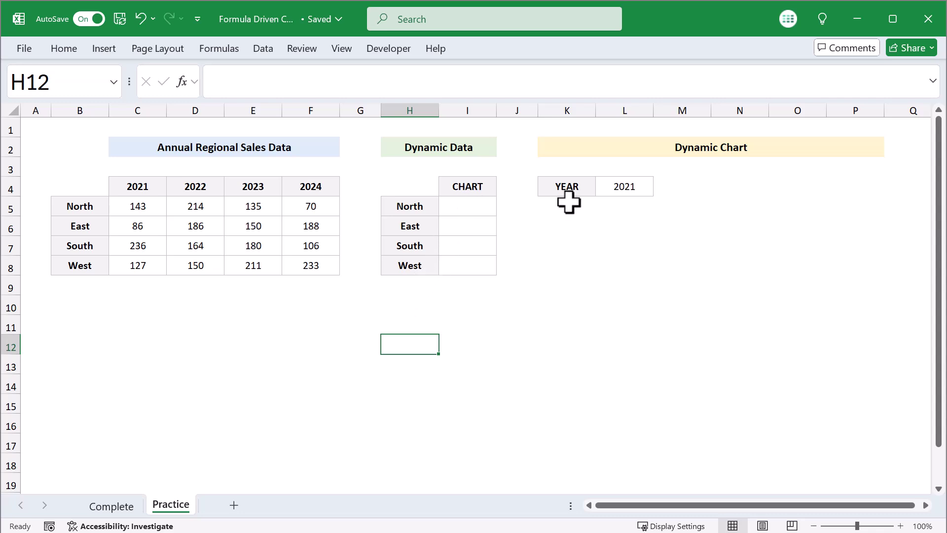
left_click(625, 190)
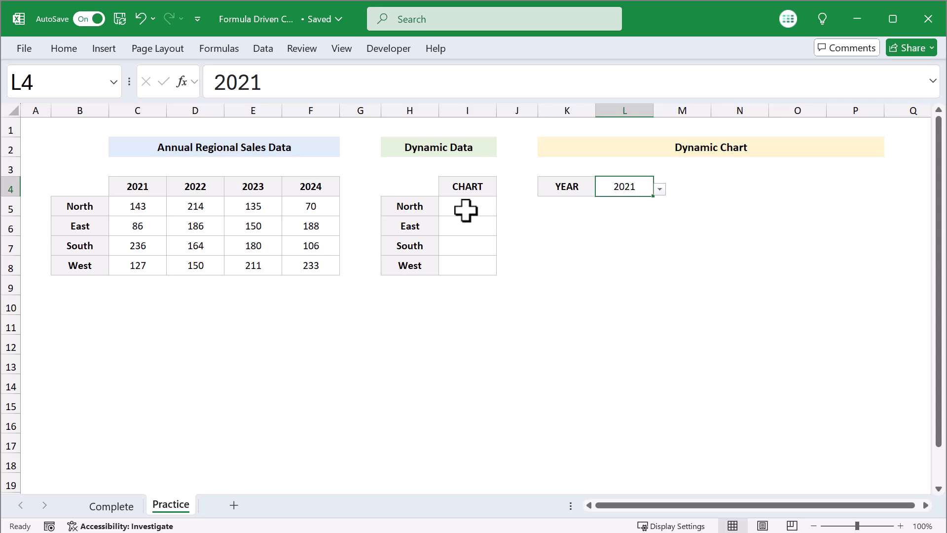
left_click_drag(465, 212, 469, 263)
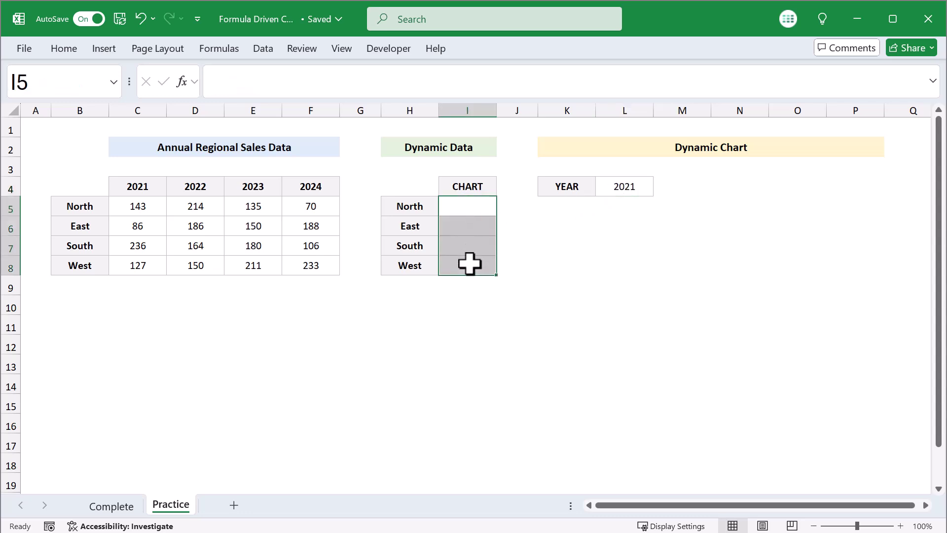
Step: Change the L4 year to 2022, then 2023, then 2024
left_click(478, 205)
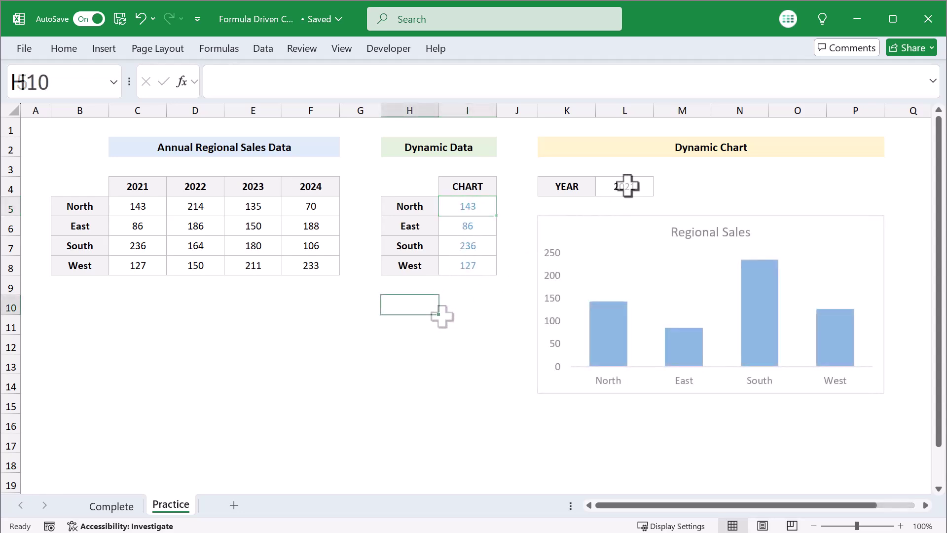
left_click(644, 193)
left_click(659, 191)
left_click(645, 217)
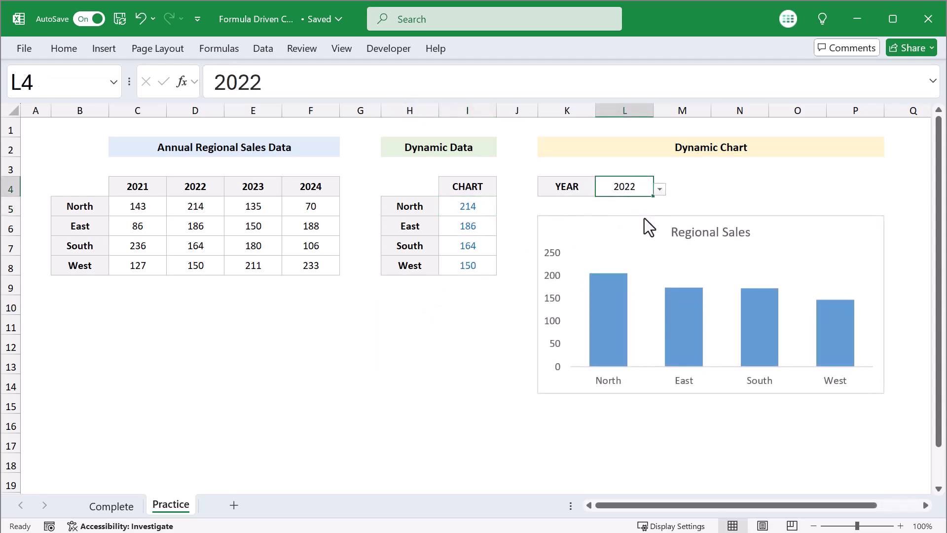
left_click(660, 190)
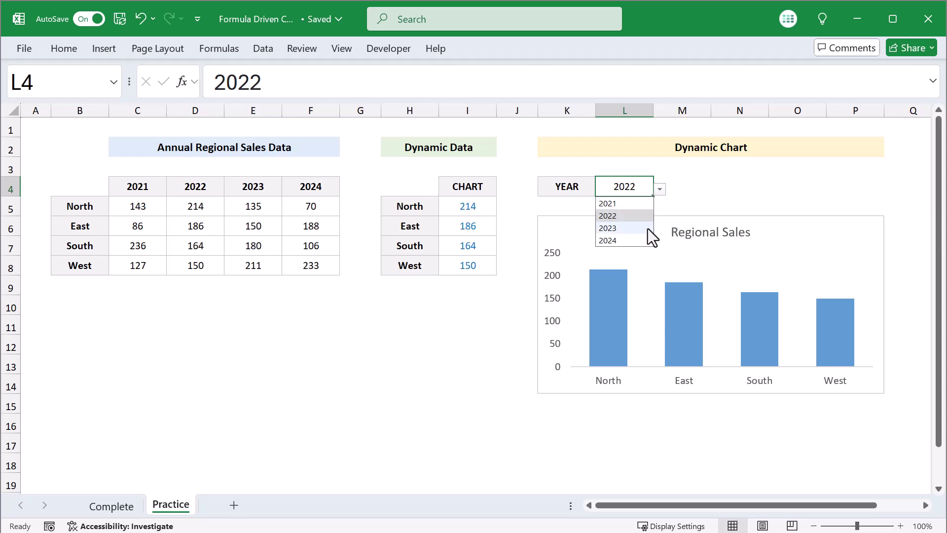
left_click(647, 228)
left_click(660, 190)
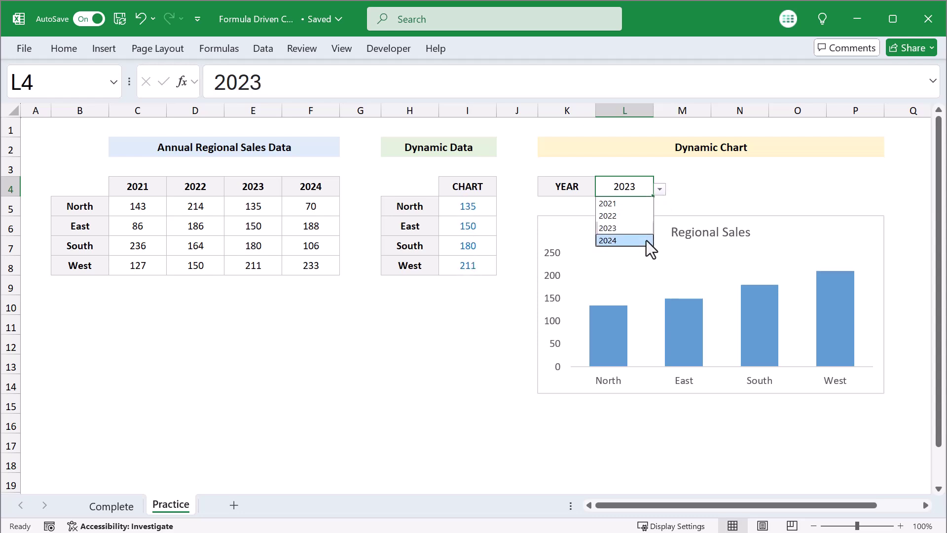
left_click(646, 240)
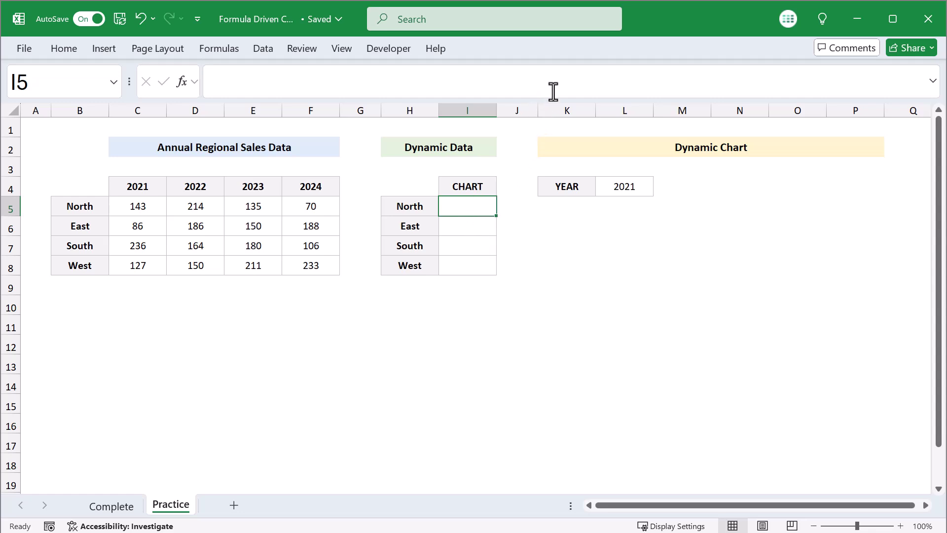
Step: Start an XLOOKUP in I5 with the locked year cell $L$4 as the lookup value
left_click(561, 78)
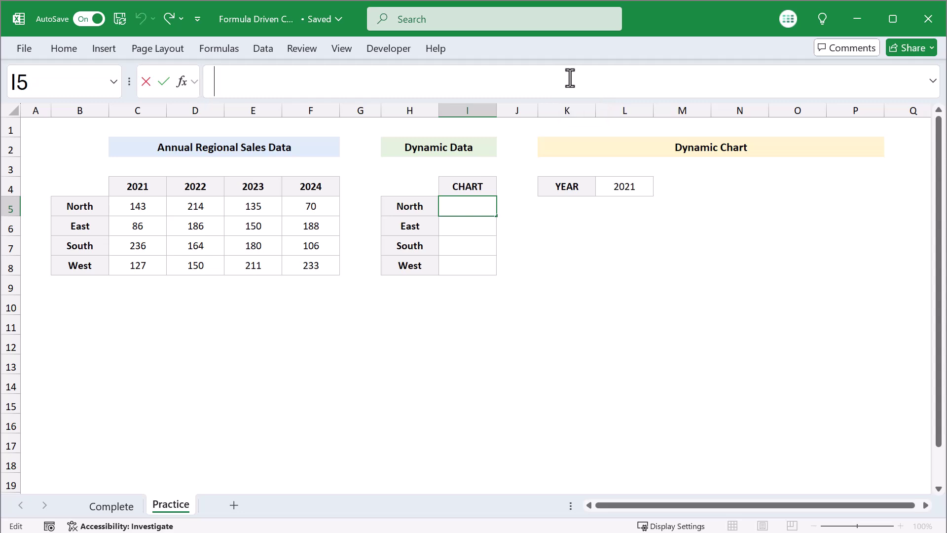
type("=xl")
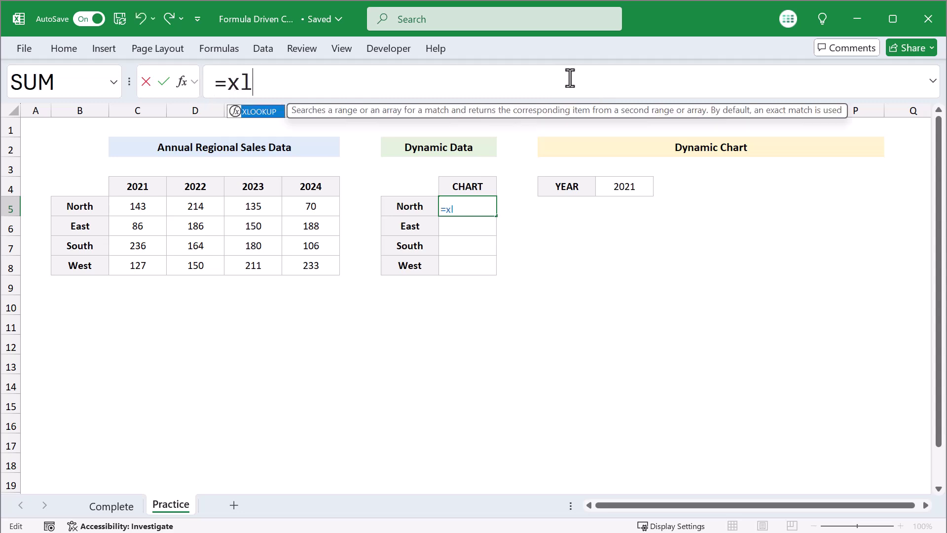
type("oo")
key("Tab")
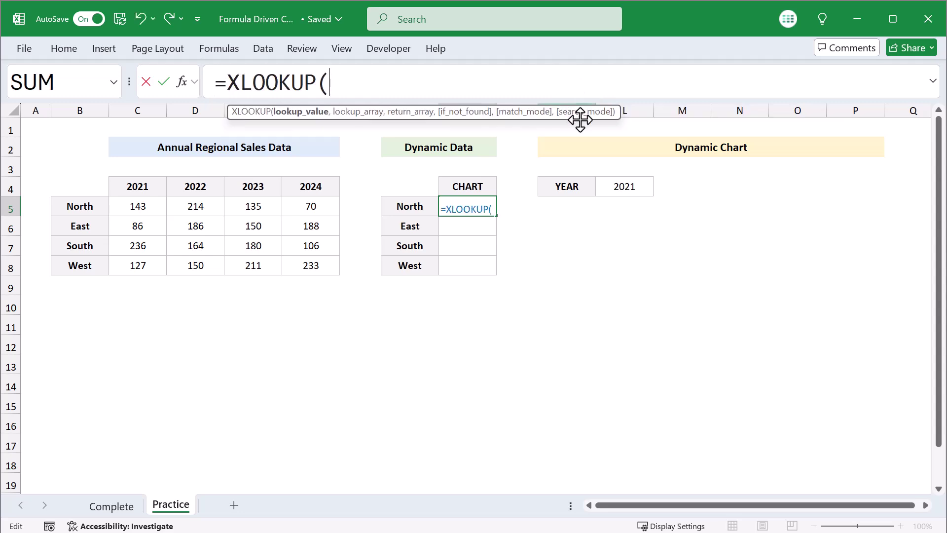
left_click(607, 185)
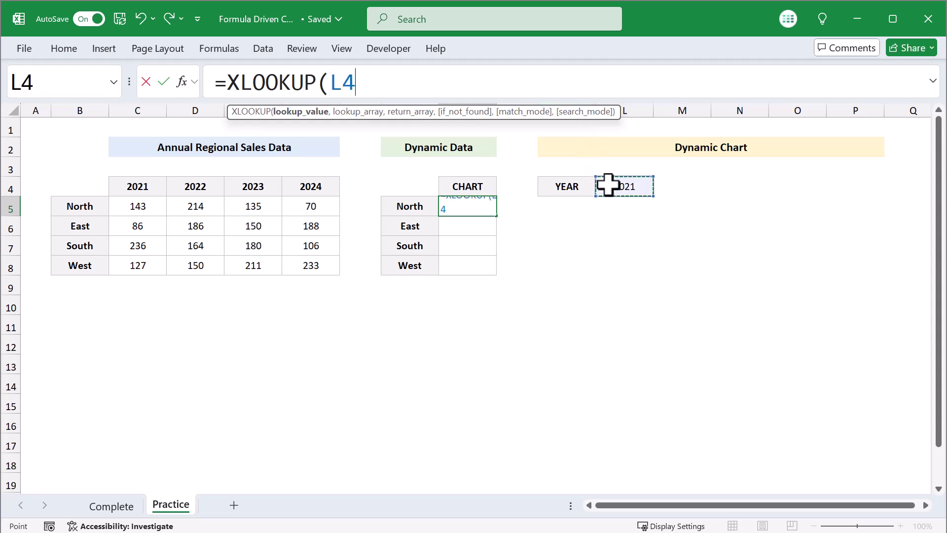
left_click(330, 82)
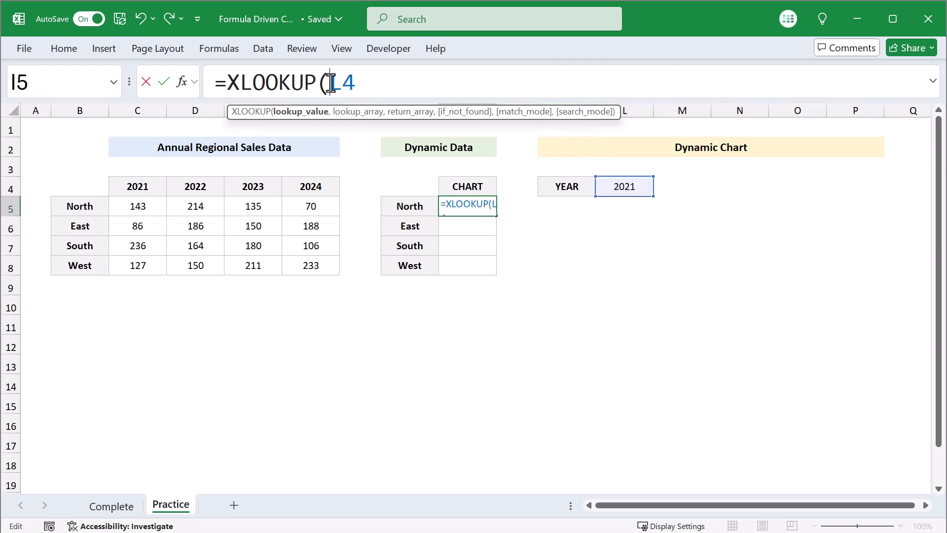
type("$L")
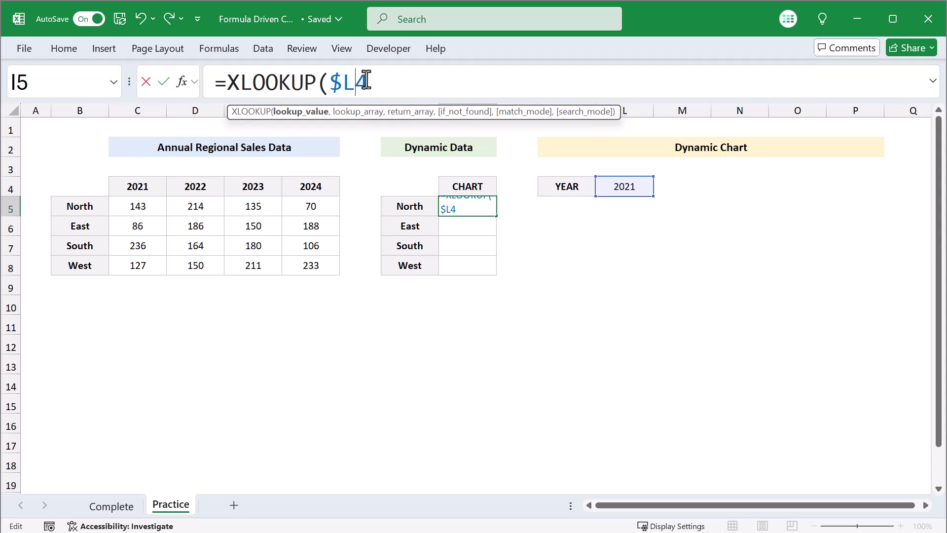
type("$4")
type(",")
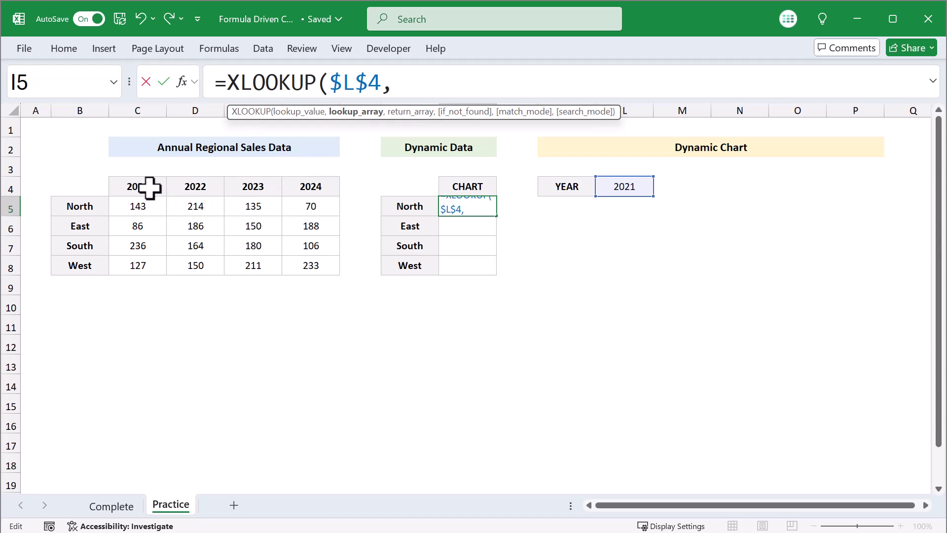
Step: Add lookup range $C$4:$F$4 and return range C5:F5, then close and commit the formula
left_click_drag(139, 186, 309, 182)
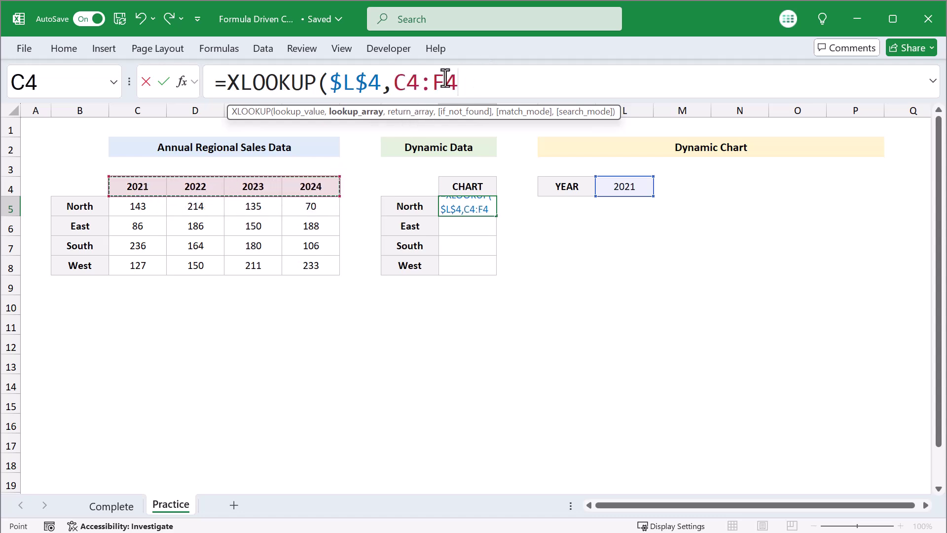
left_click(396, 80)
type("$L")
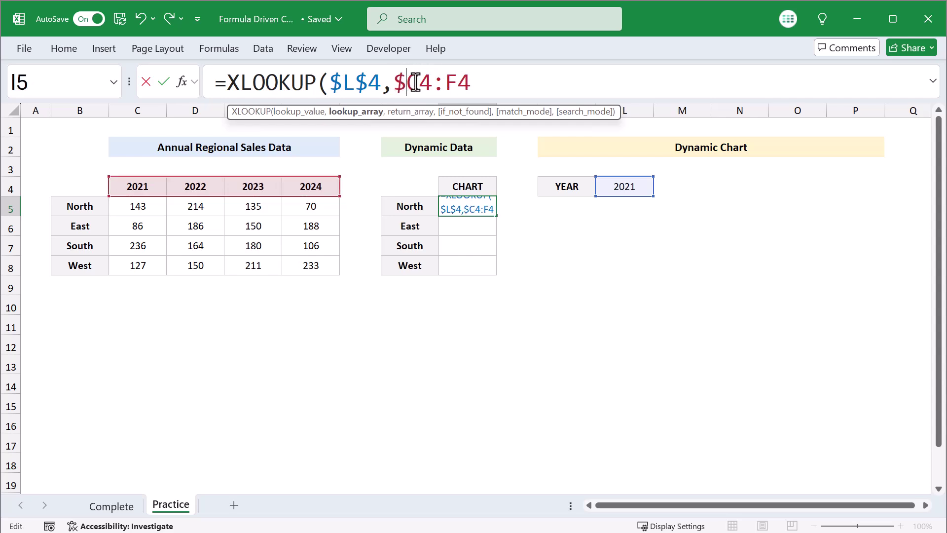
type("$")
left_click(467, 80)
type("$")
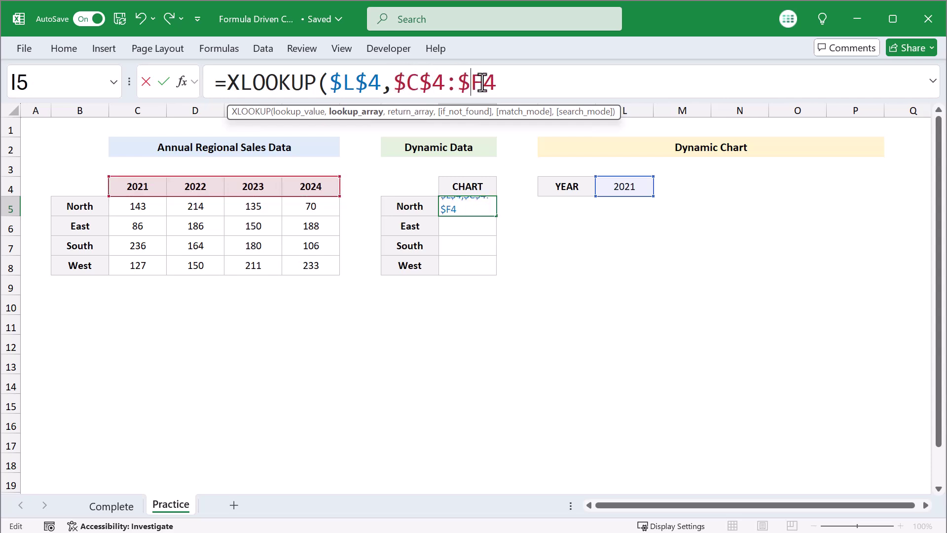
key("Right")
type("$4")
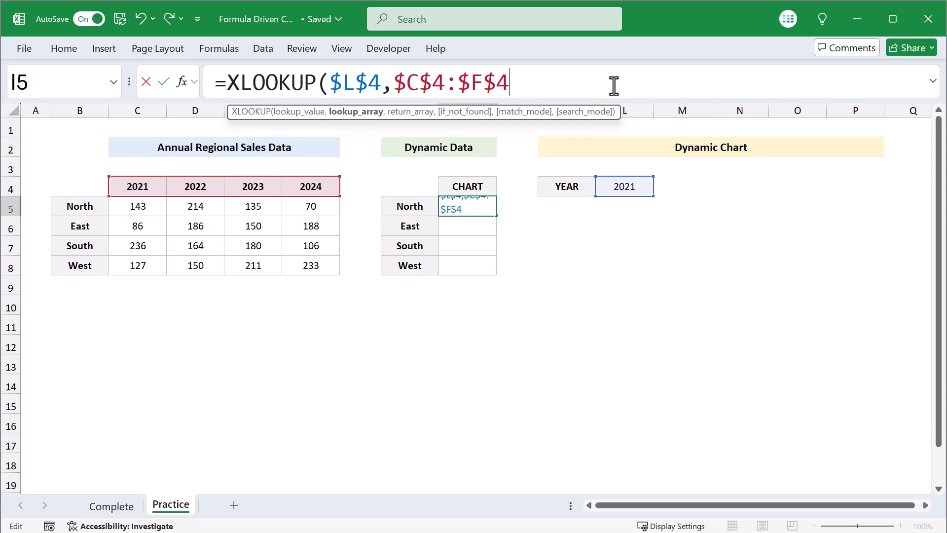
type(",")
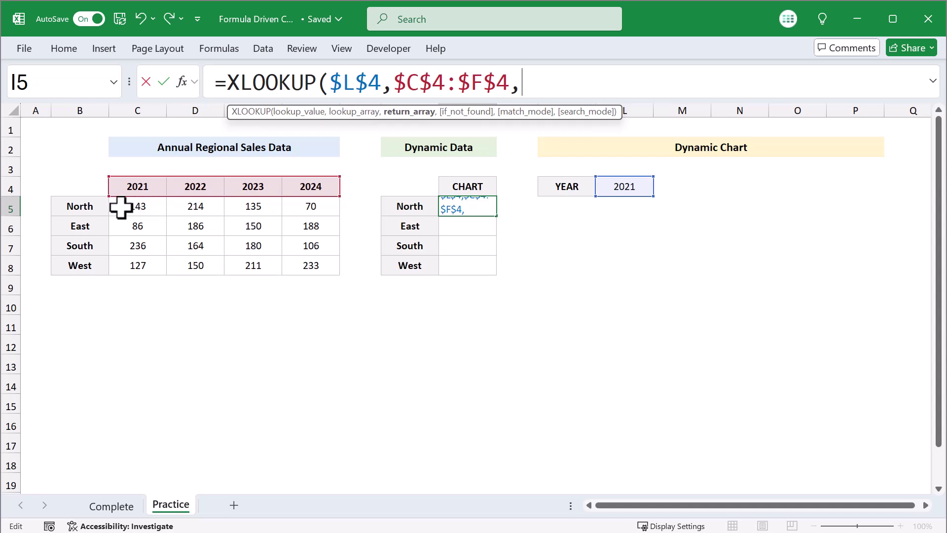
left_click_drag(129, 207, 308, 207)
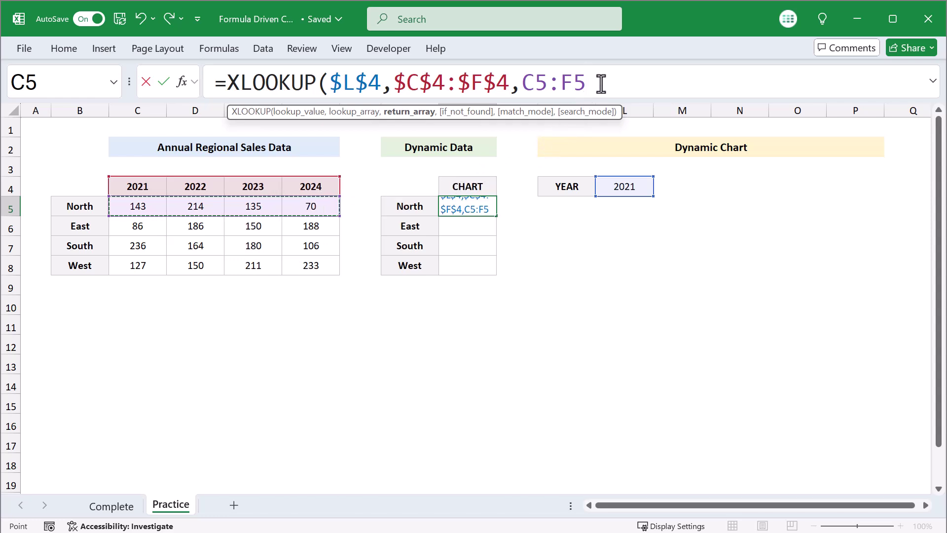
left_click(622, 84)
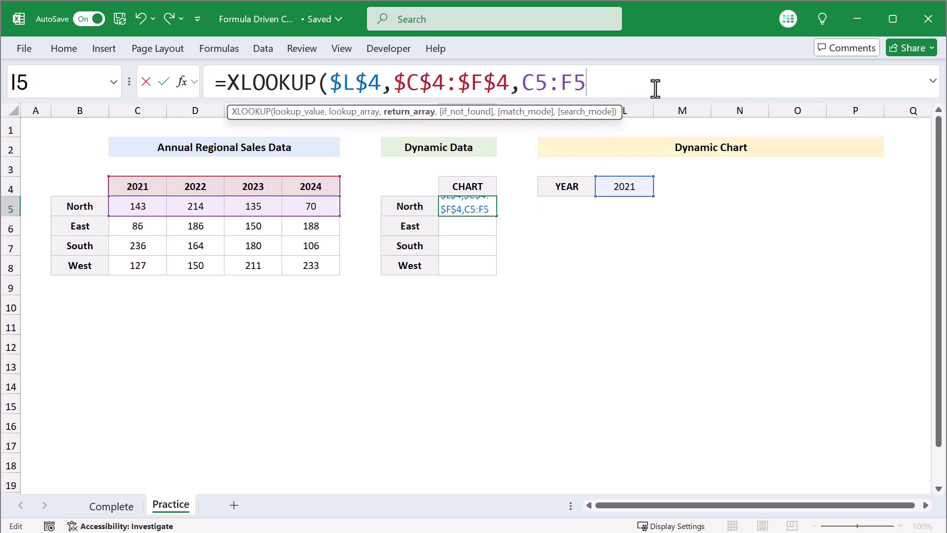
type(")")
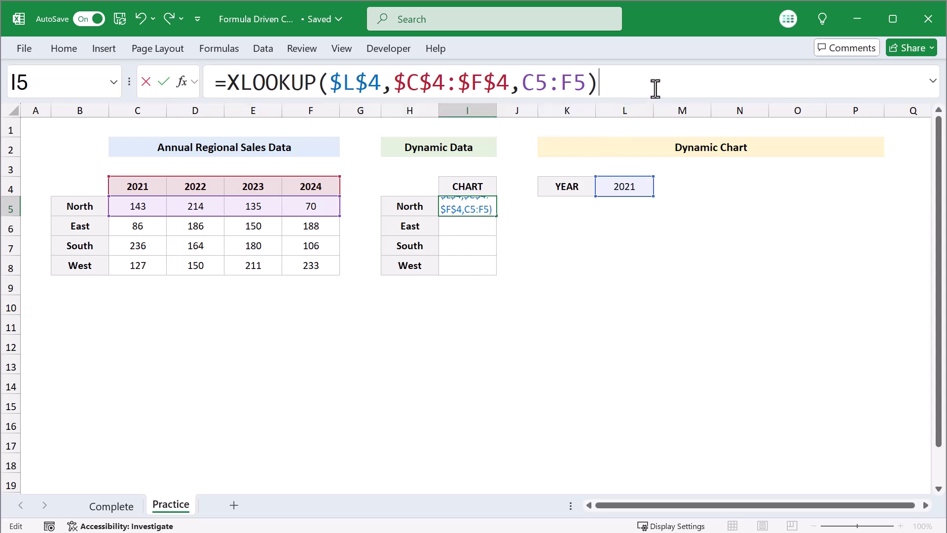
key("Return")
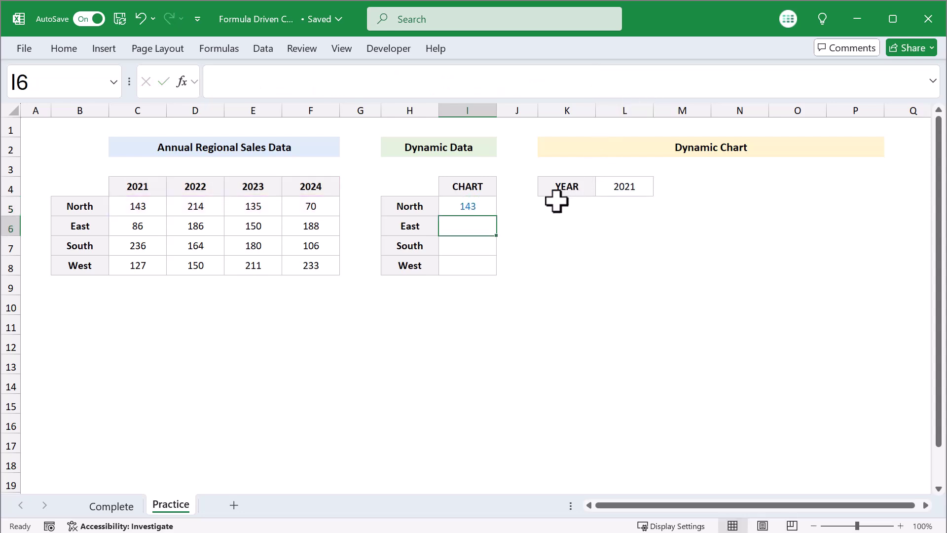
Step: Fill the I5 XLOOKUP down to I8, giving East 86, South 236 and West 127
left_click(485, 206)
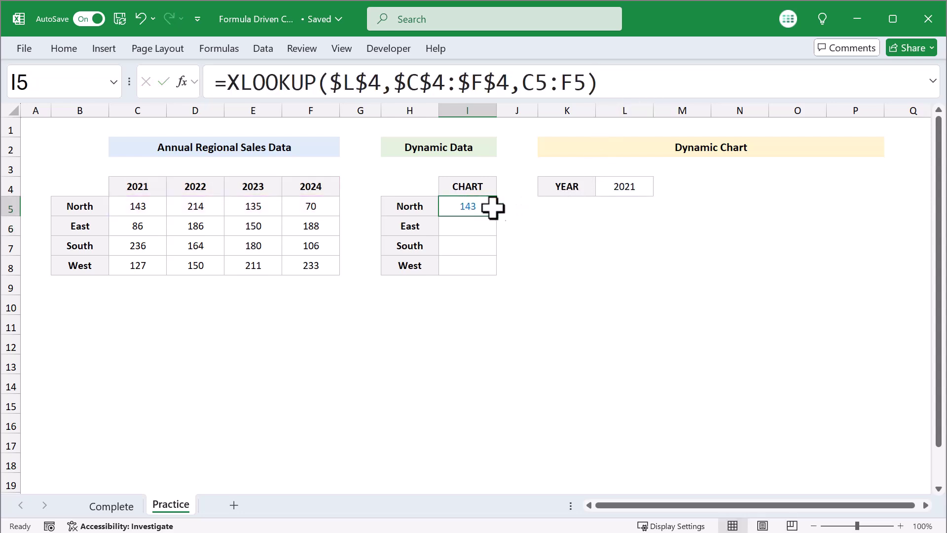
left_click_drag(500, 217, 500, 271)
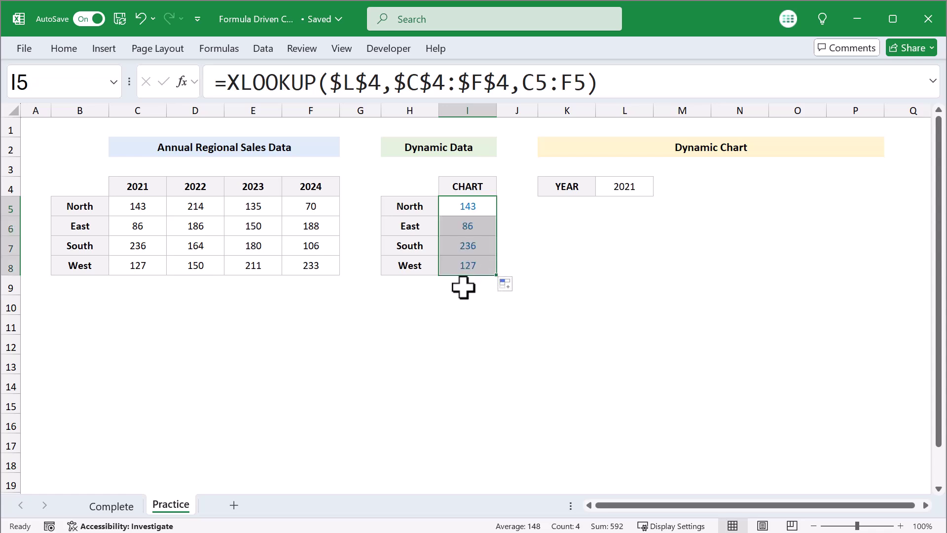
left_click(408, 307)
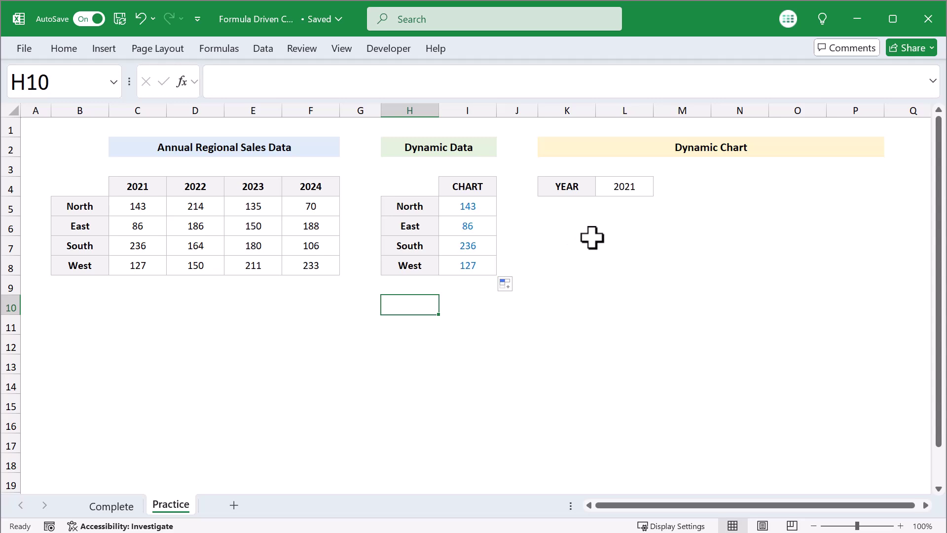
Step: Try 2022, 2023 and 2024 in L4, checking that the CHART values follow each year
left_click(644, 188)
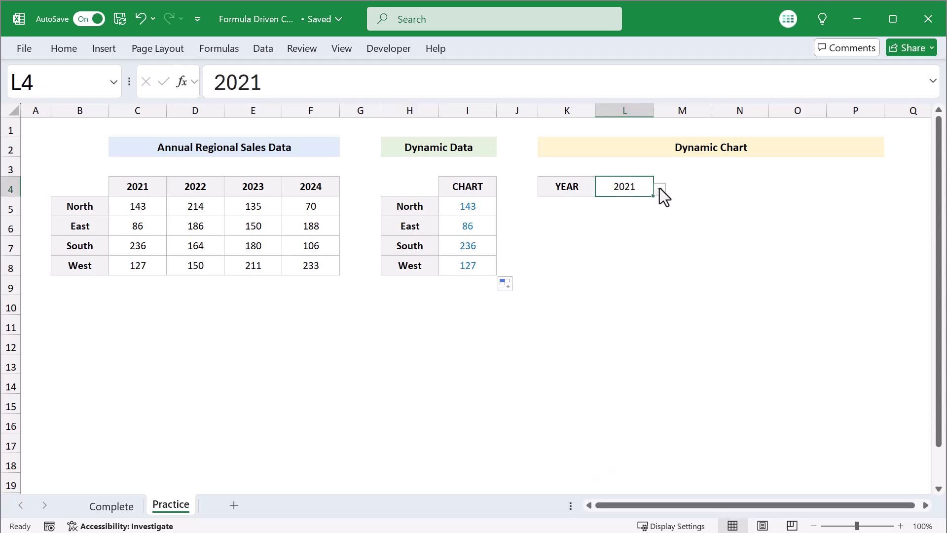
left_click(659, 189)
left_click(634, 217)
left_click(659, 189)
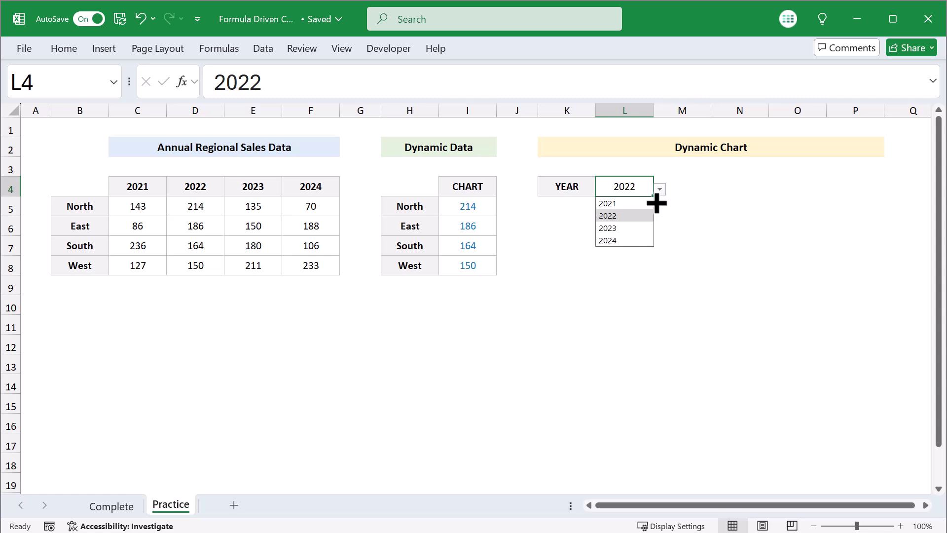
left_click(643, 227)
left_click(659, 190)
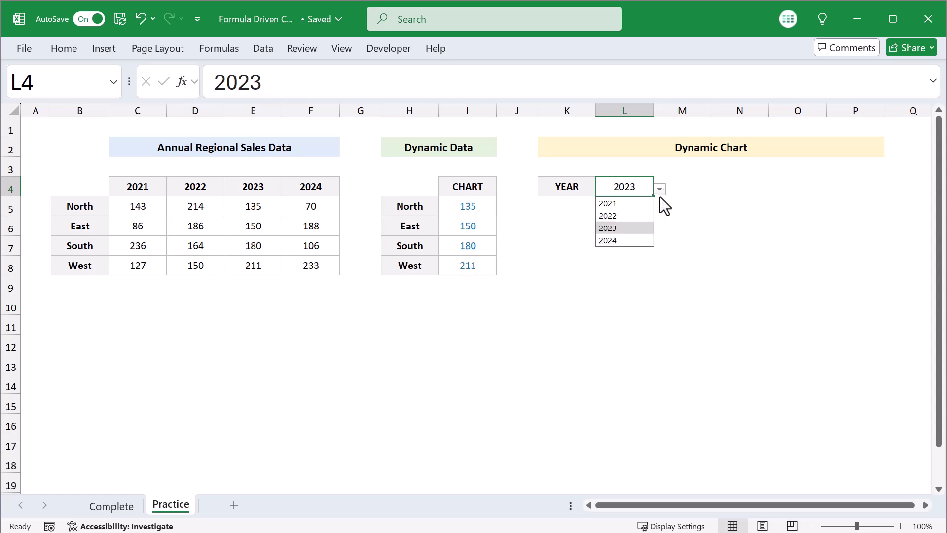
left_click(644, 240)
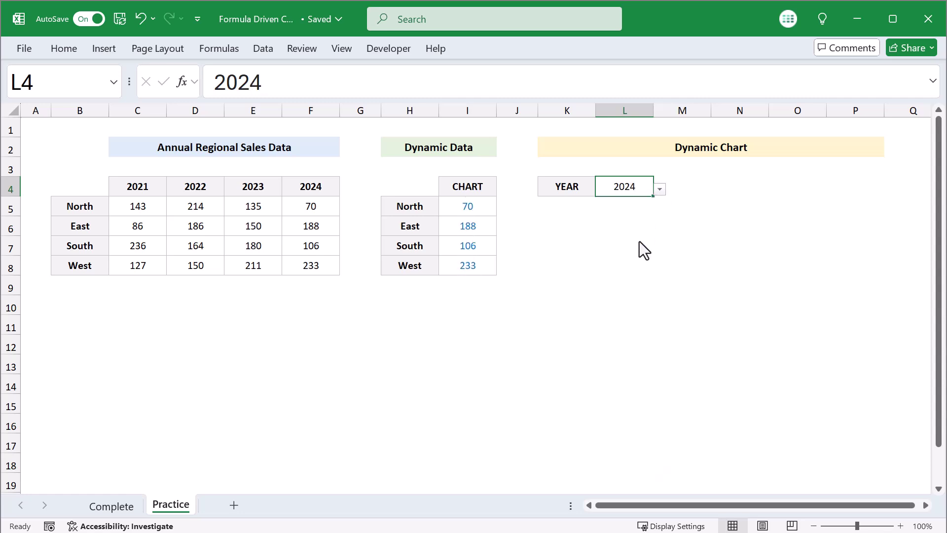
left_click(659, 189)
left_click(647, 203)
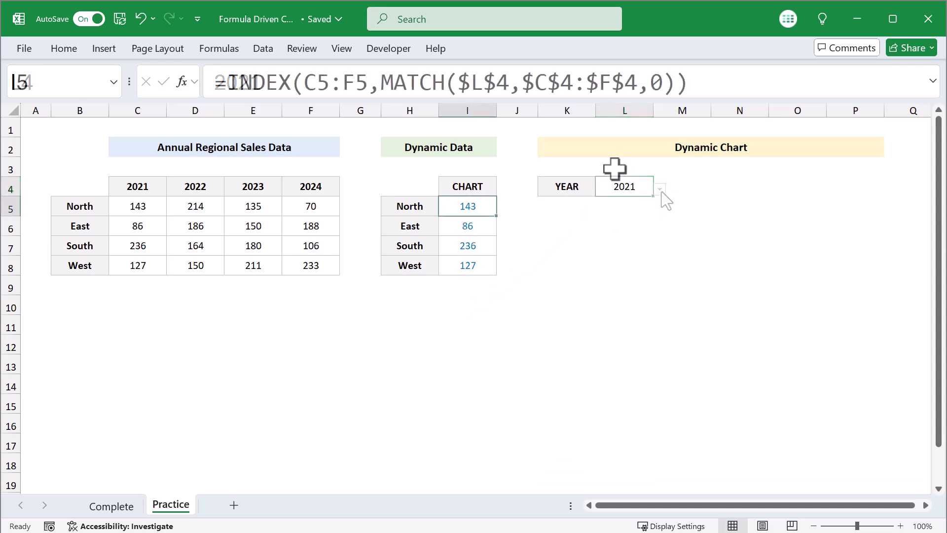
left_click(727, 87)
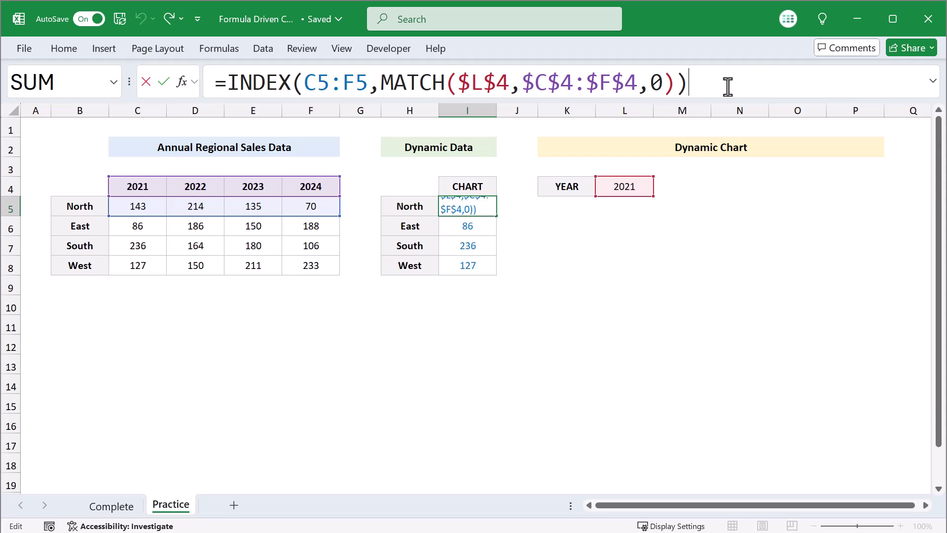
key("Return")
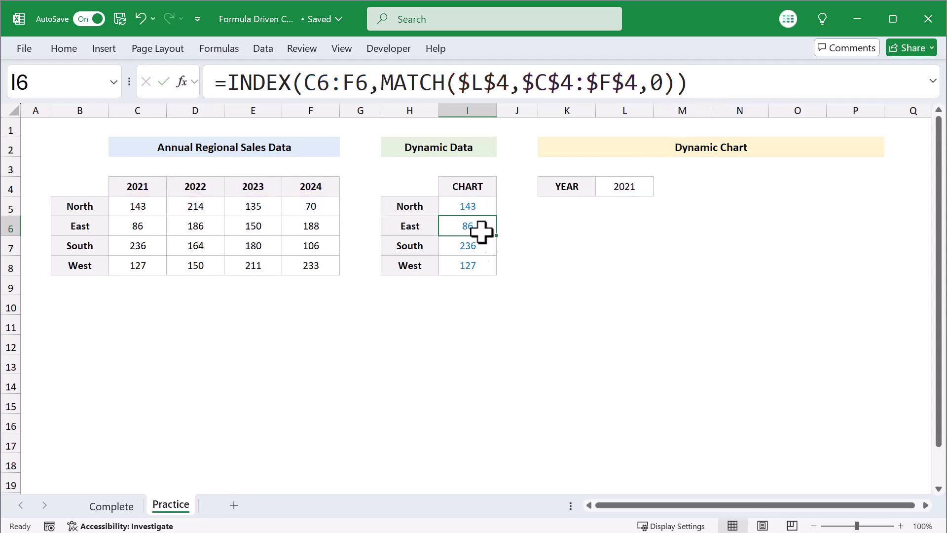
left_click(470, 245)
left_click(470, 264)
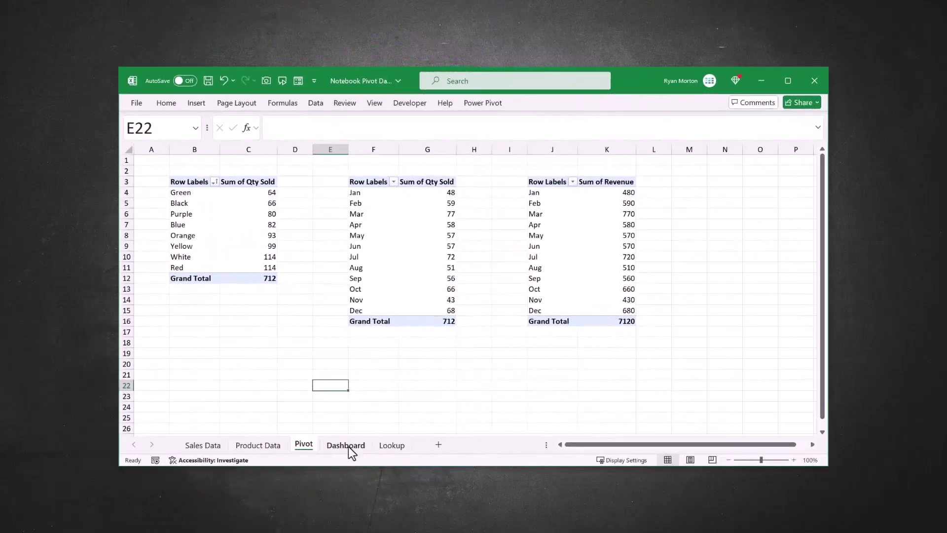
left_click(348, 445)
left_click(485, 268)
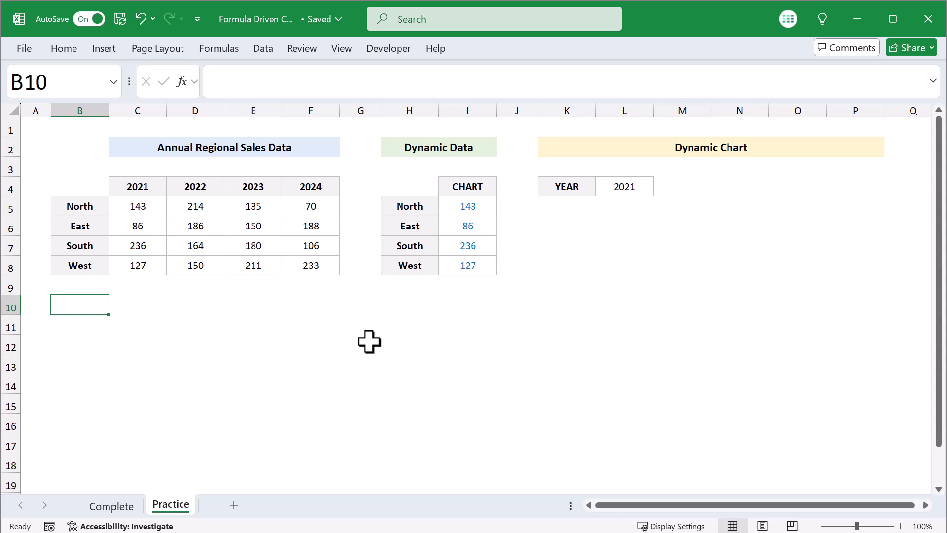
Step: Select the Dynamic Data range H5:I8 and bring up Insert's column and bar chart choices
left_click(431, 206)
left_click_drag(438, 206, 454, 266)
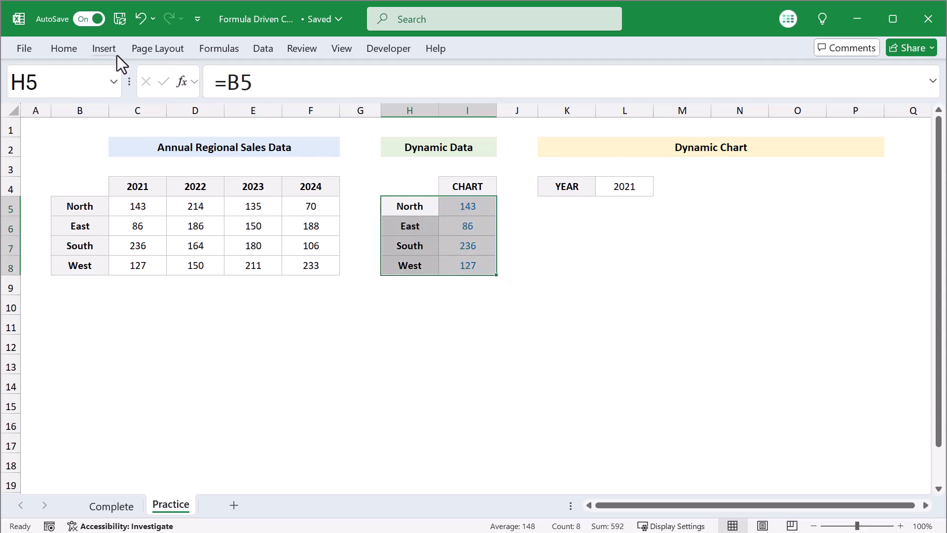
left_click(105, 49)
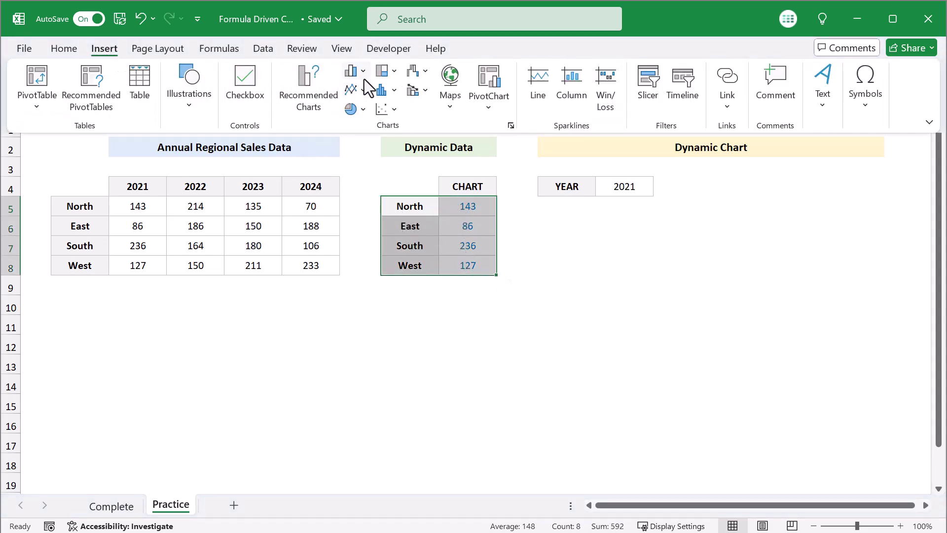
left_click(364, 74)
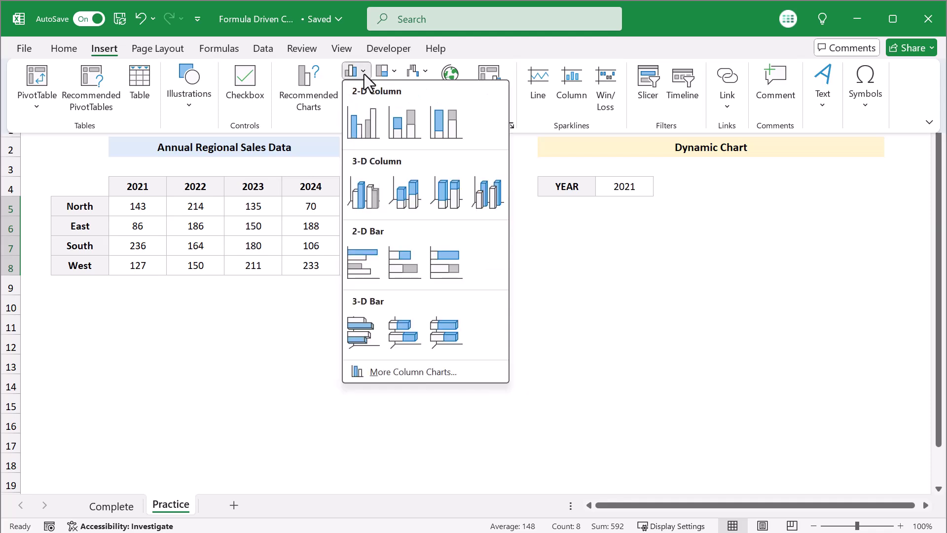
Step: Insert a 2-D clustered column chart and fit it under the Dynamic Chart heading across K–P
left_click(366, 123)
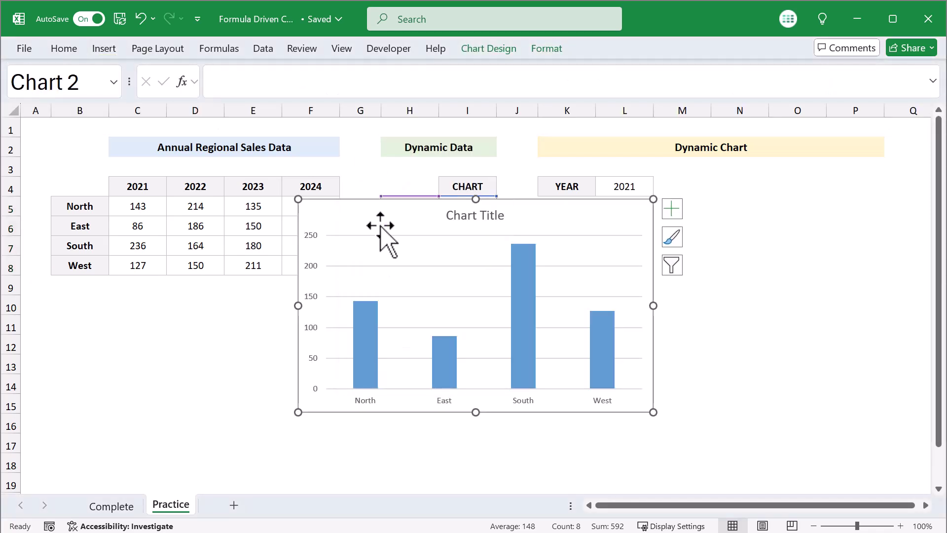
left_click_drag(369, 217, 630, 248)
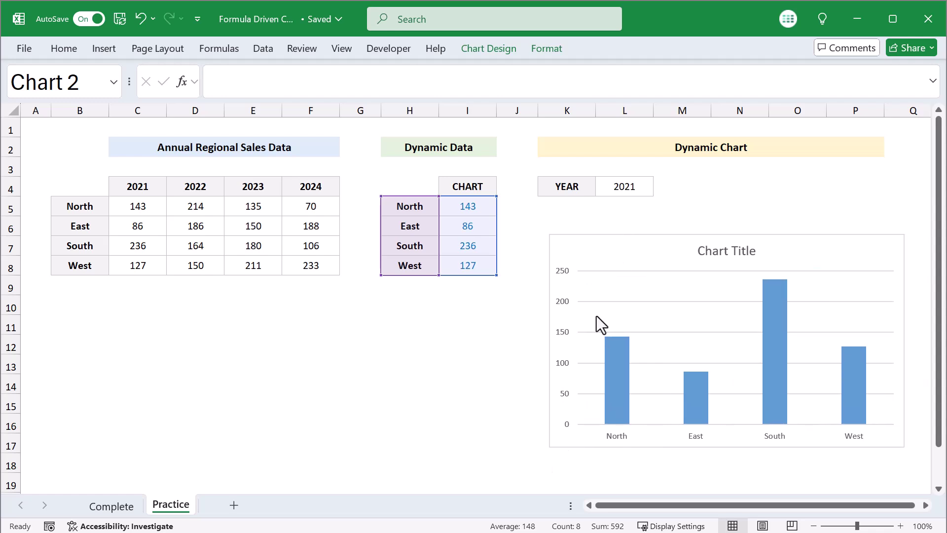
left_click_drag(547, 340, 538, 341)
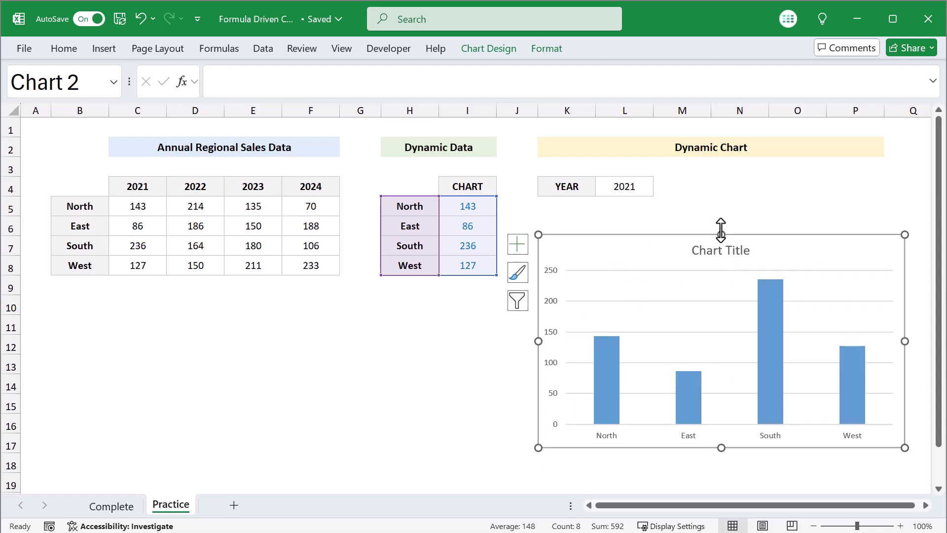
left_click_drag(720, 229, 722, 212)
left_click_drag(902, 334, 884, 331)
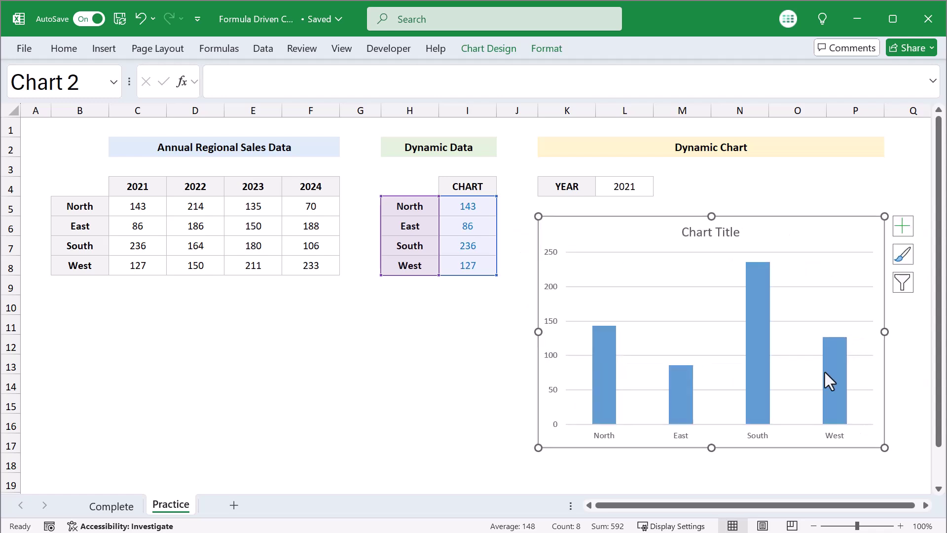
left_click_drag(712, 448, 711, 393)
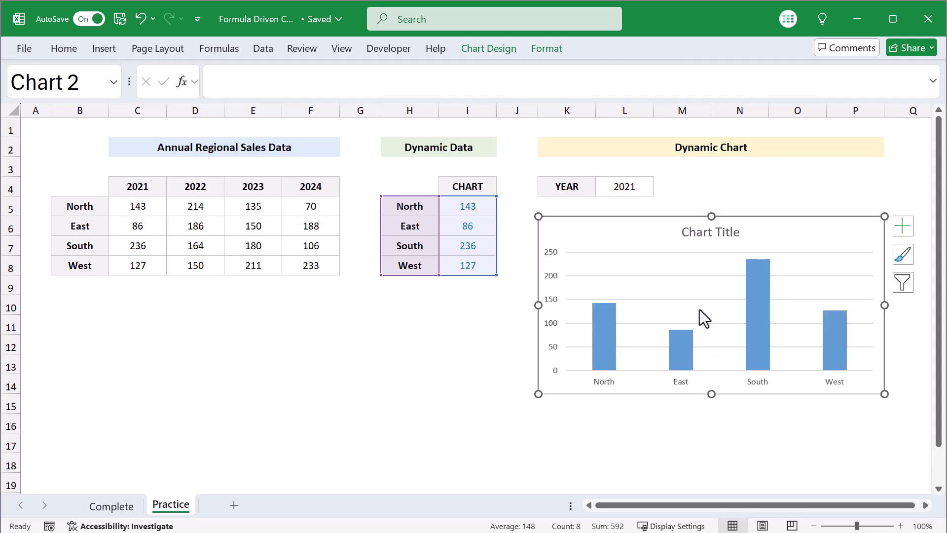
Step: Retitle the chart 'Regional Sales' and turn off its gridlines
left_click(724, 239)
triple_click(721, 237)
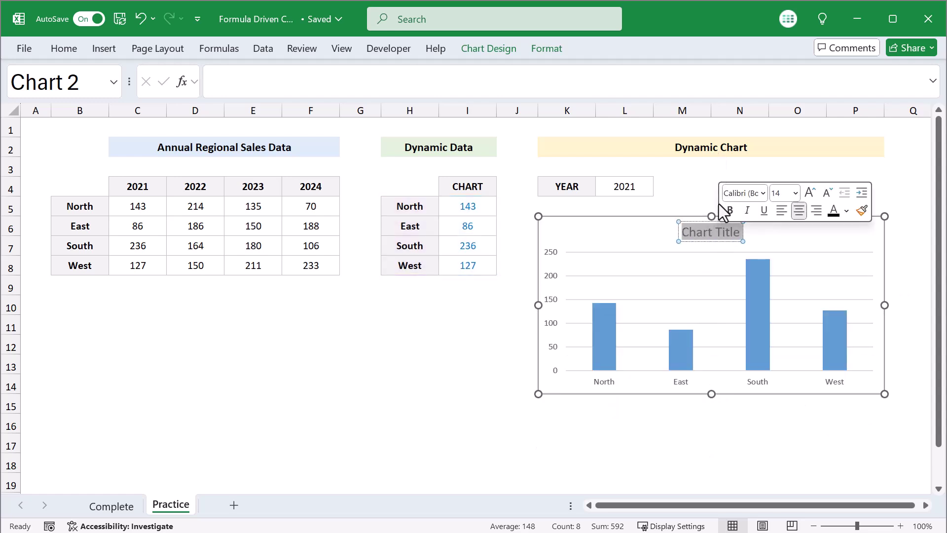
type("Regional Sa")
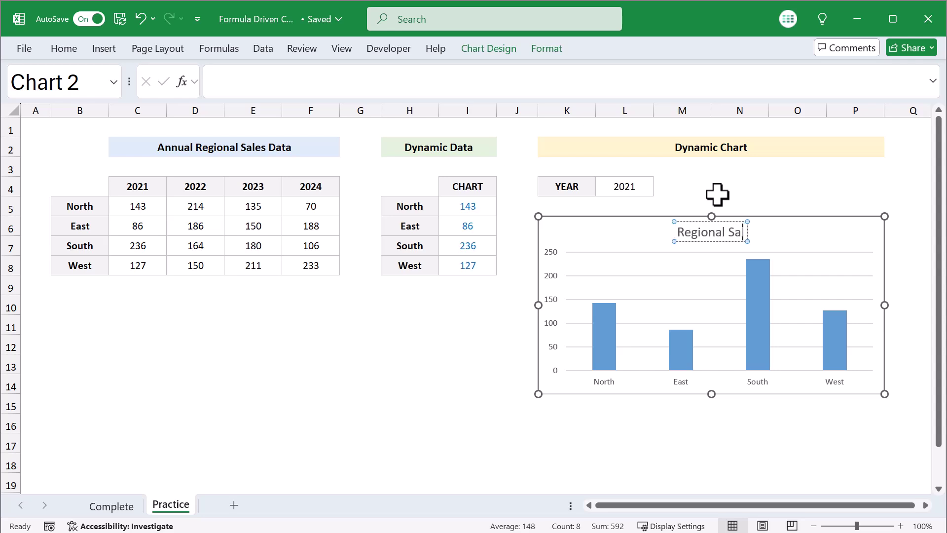
type("les")
left_click(781, 233)
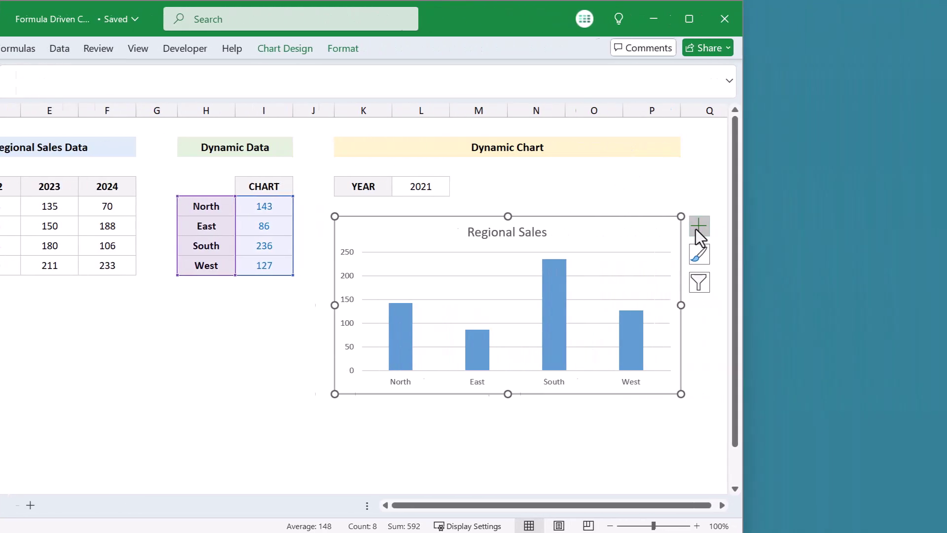
left_click(698, 226)
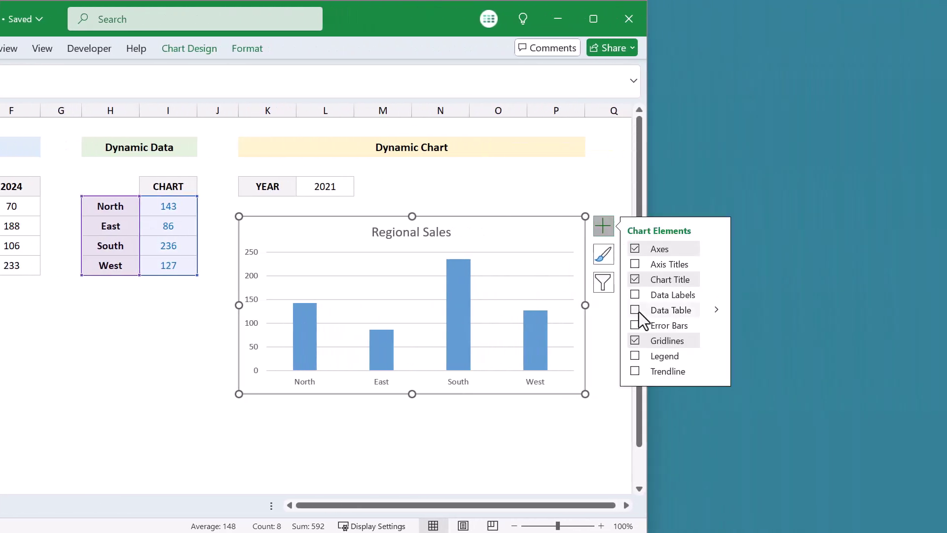
left_click(635, 341)
left_click(603, 227)
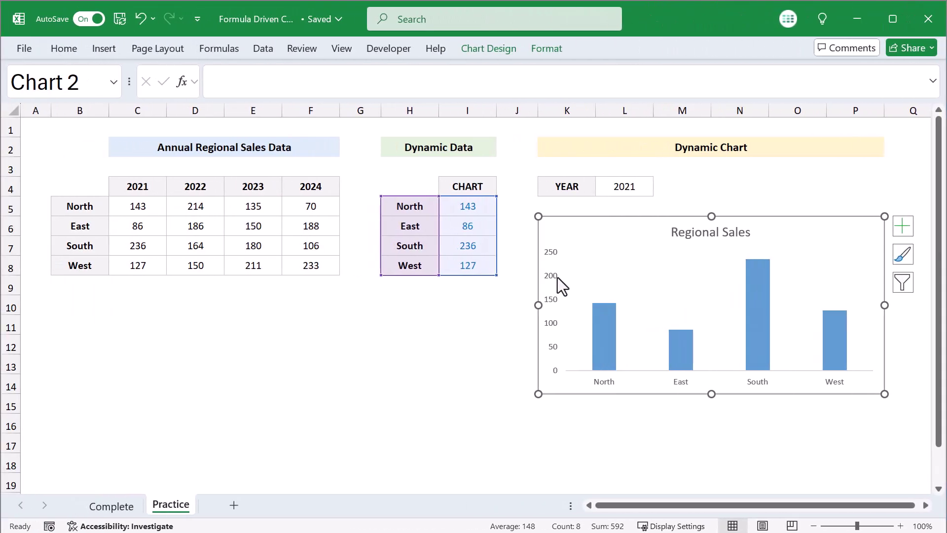
Step: Enlarge the value-axis label font twice and the category-axis labels to size 11
left_click(560, 279)
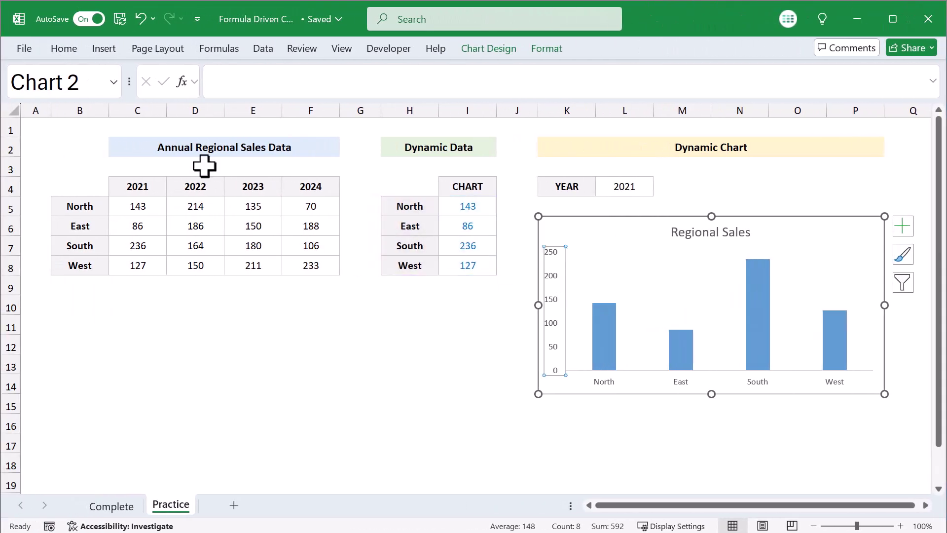
left_click(64, 47)
left_click(222, 77)
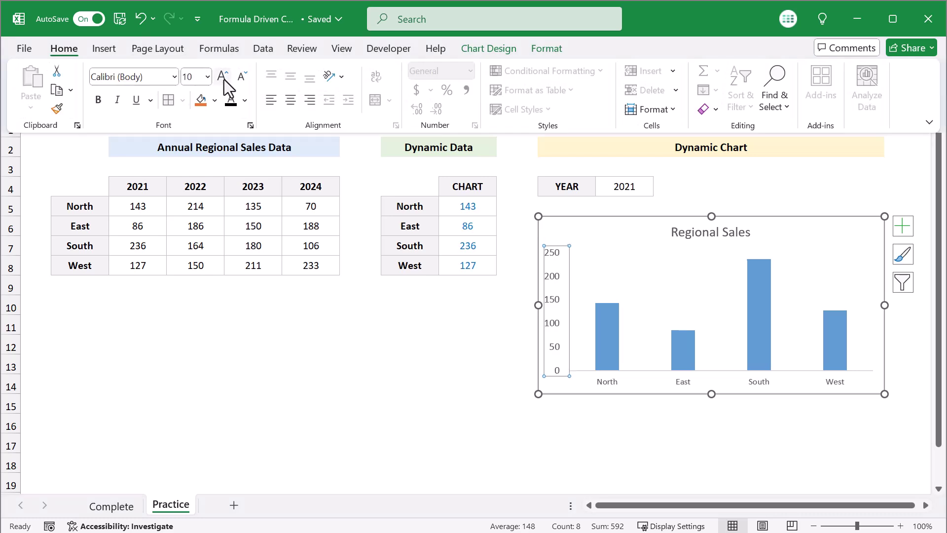
left_click(223, 76)
left_click(608, 383)
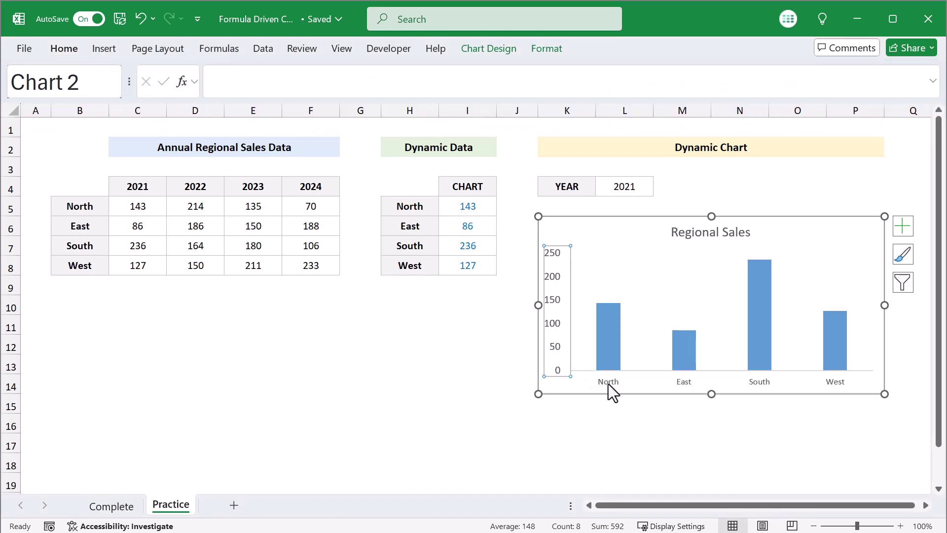
left_click(608, 381)
left_click(67, 47)
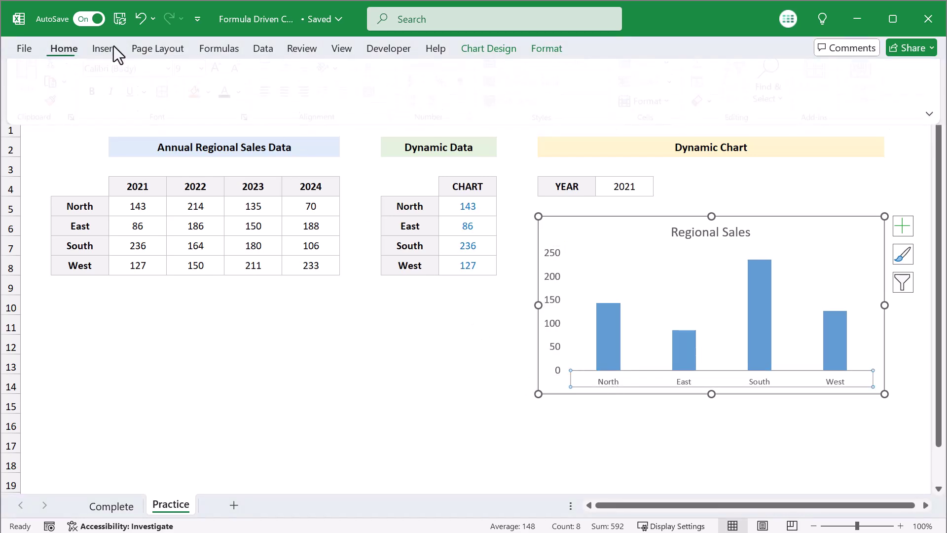
left_click(222, 76)
left_click(222, 76)
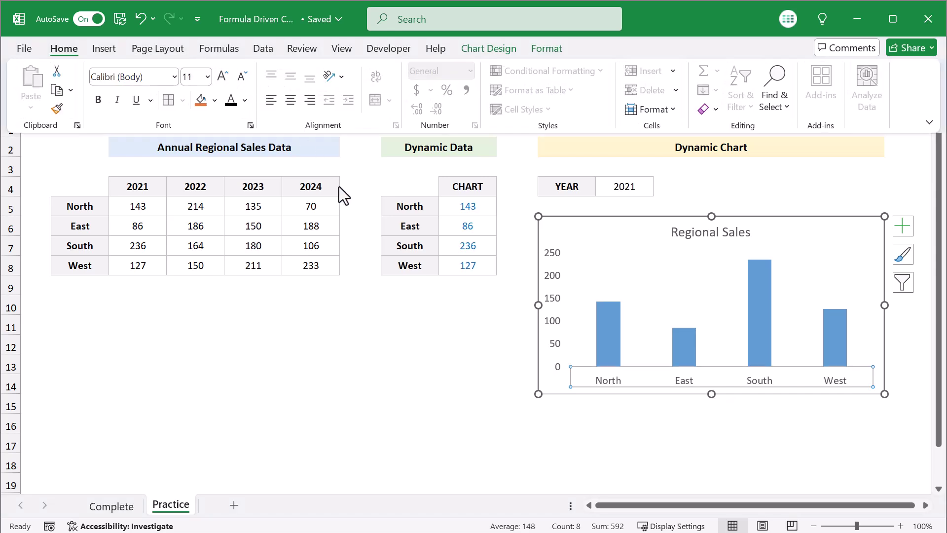
Step: Format the data series with a 100% gap width and 0% series overlap
left_click(604, 314)
right_click(606, 325)
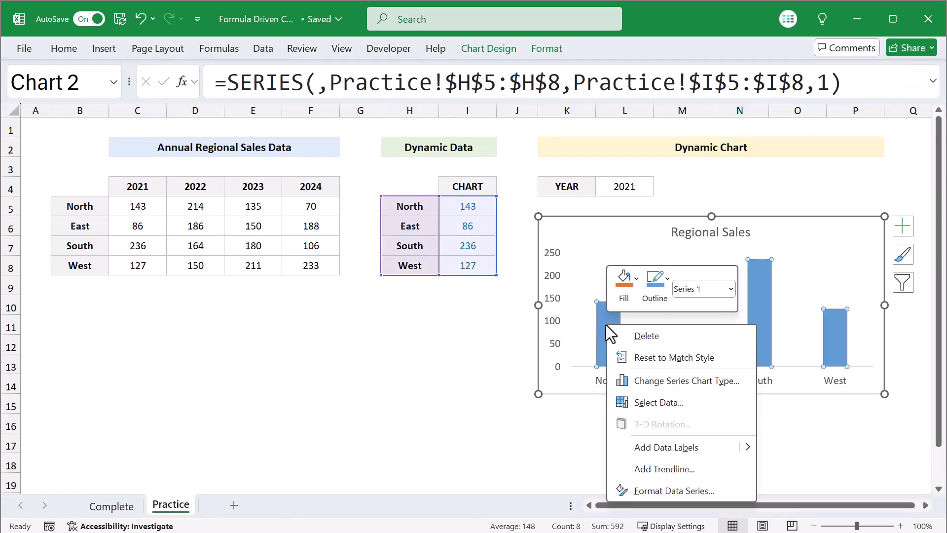
left_click(663, 490)
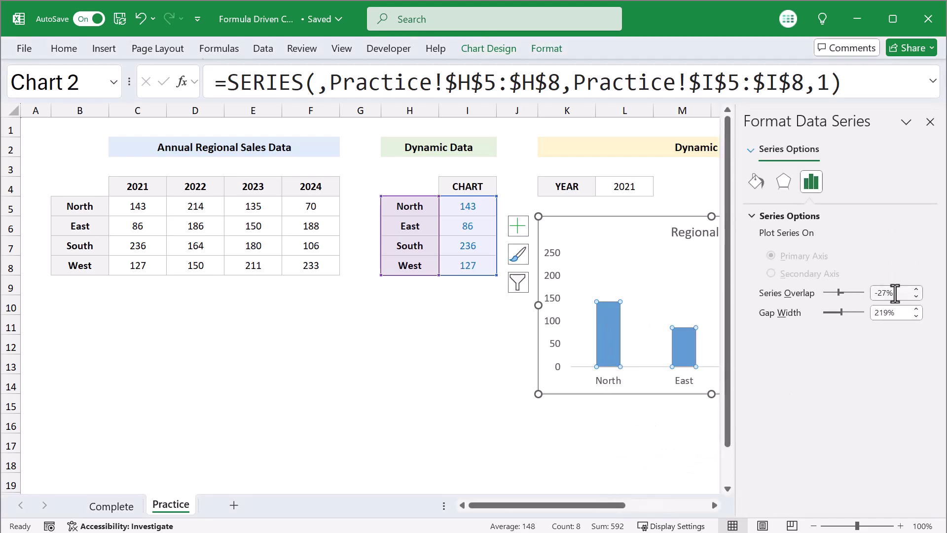
left_click_drag(895, 292, 879, 313)
type("100")
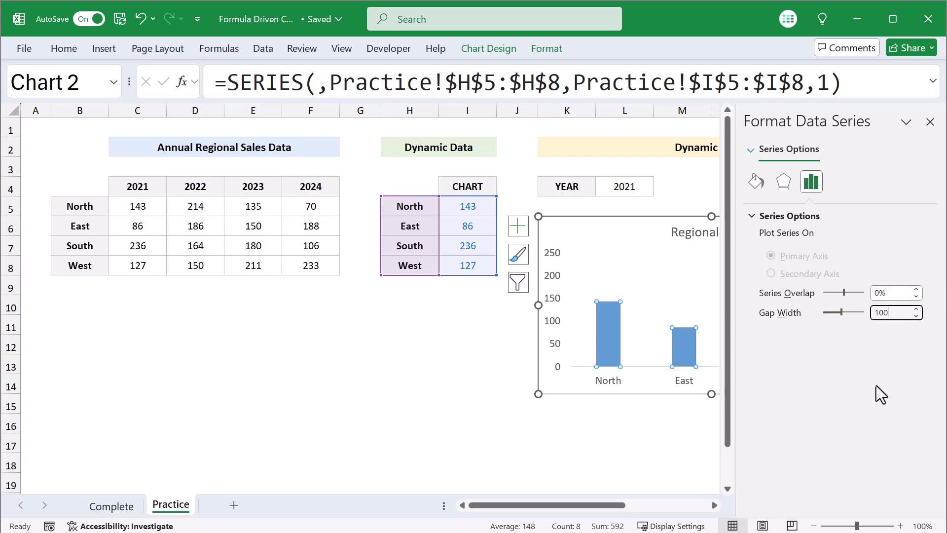
key("Return")
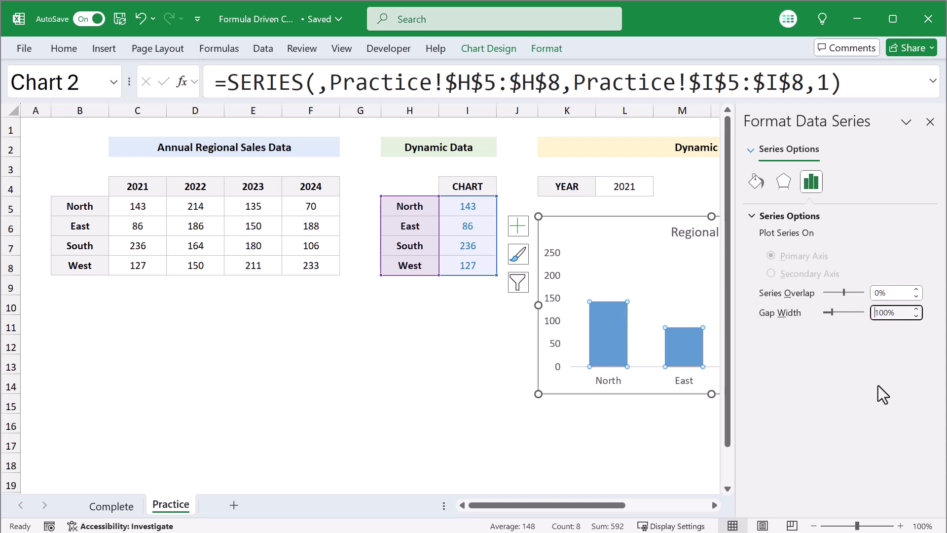
left_click(930, 123)
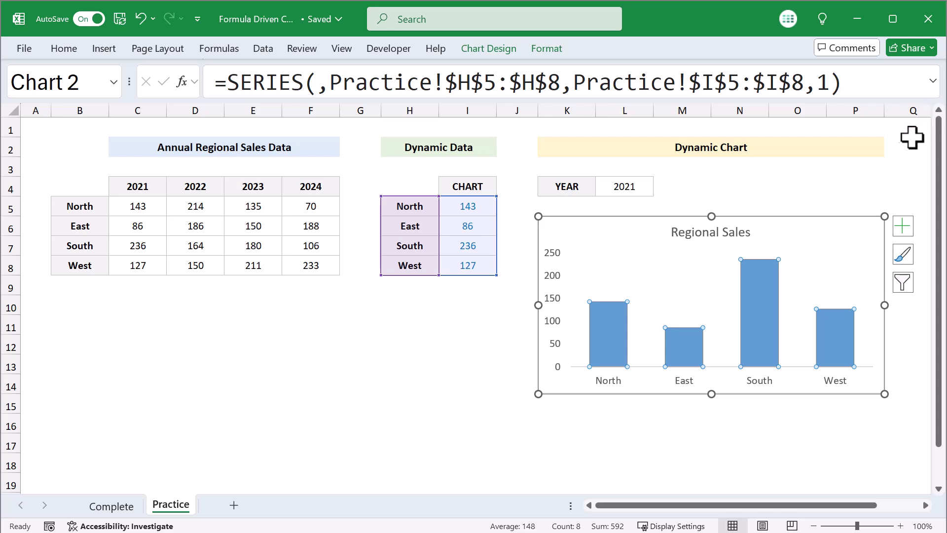
Step: Pick 2022, 2023, then 2024 in L4; the chart shows North 70, East 188, South 106, West 233
left_click(398, 305)
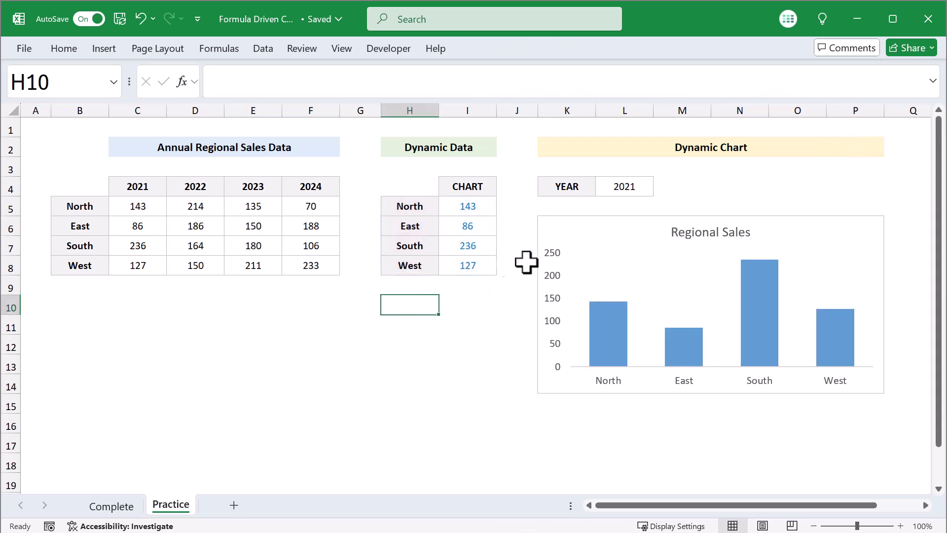
left_click(634, 188)
left_click(659, 190)
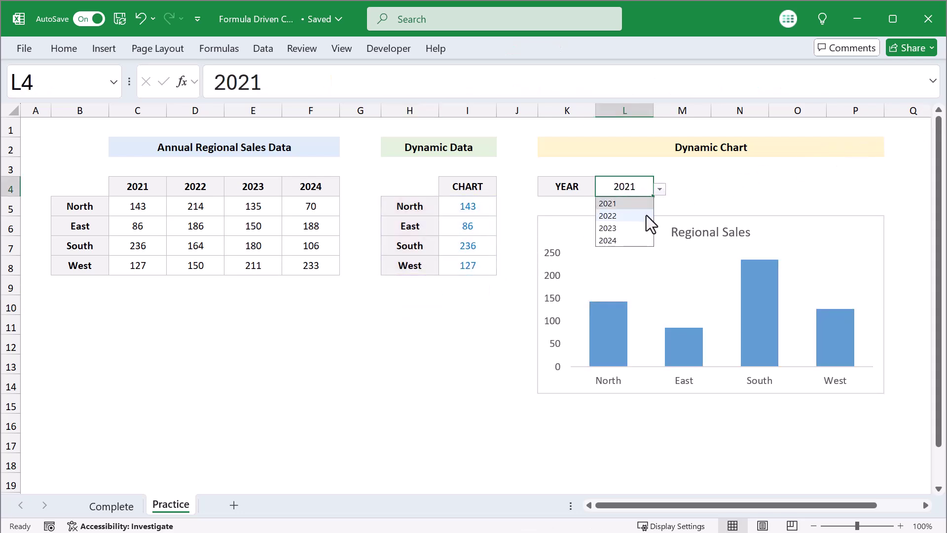
left_click(645, 215)
left_click(660, 190)
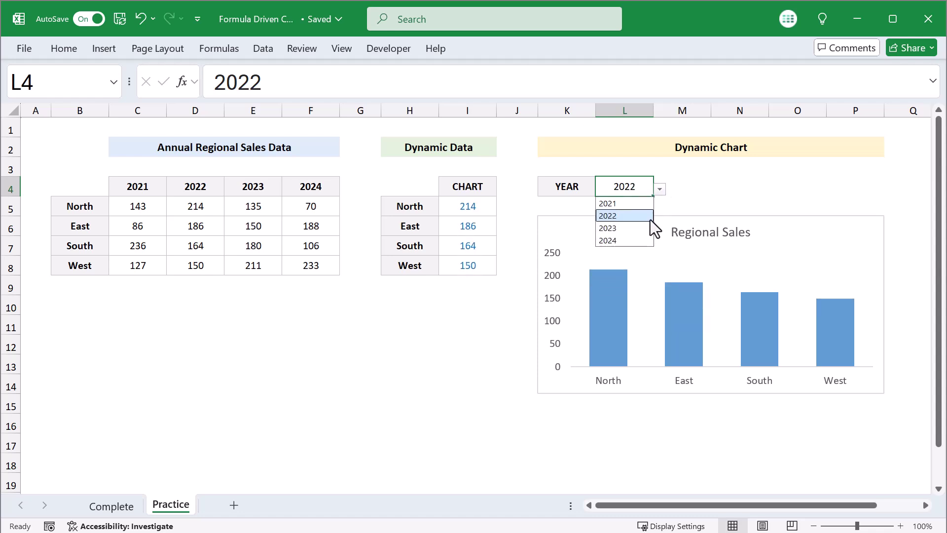
left_click(647, 228)
left_click(659, 189)
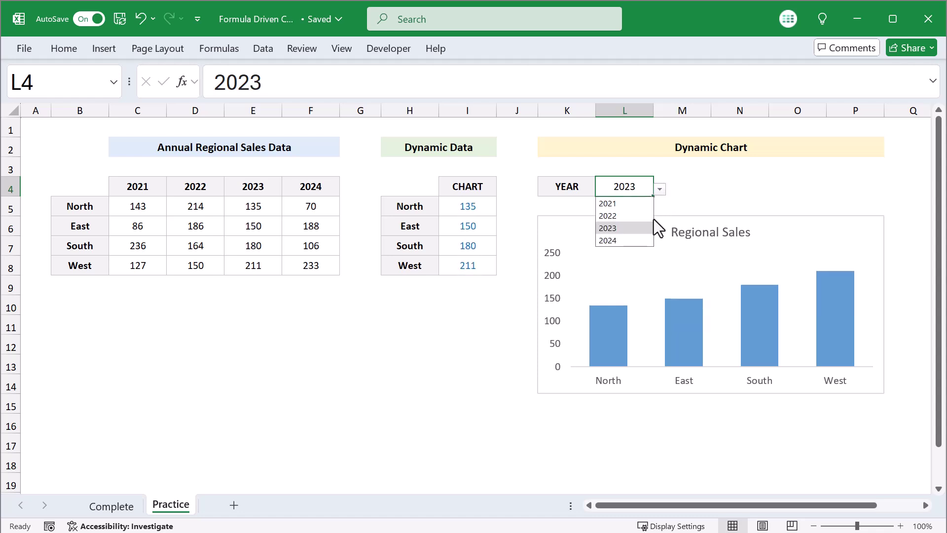
left_click(646, 240)
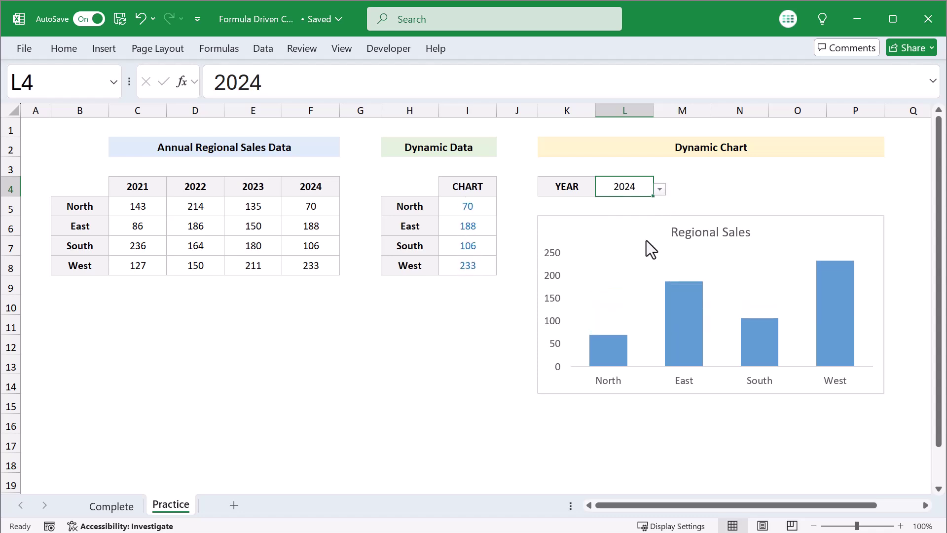
left_click(414, 312)
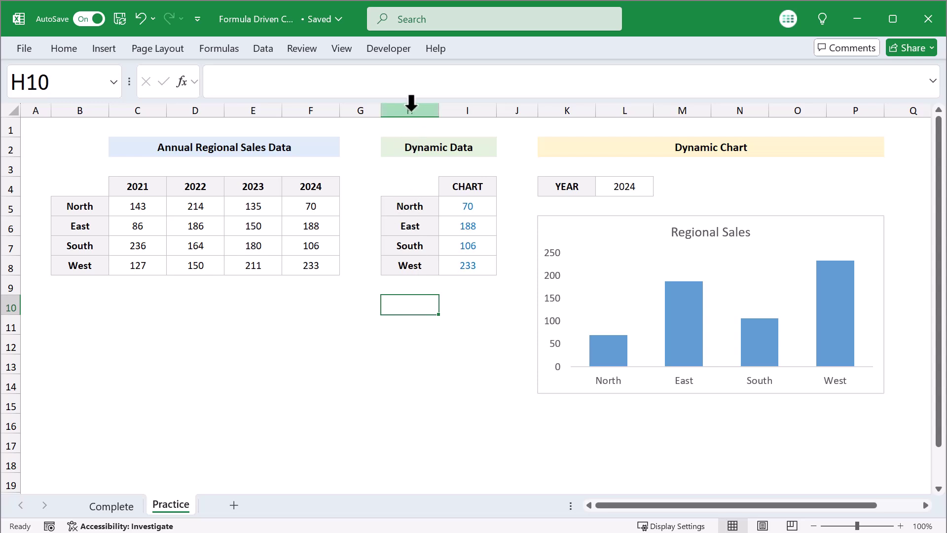
Step: Hide columns H:I, leaving the Regional Sales chart with no bars
left_click_drag(411, 103, 458, 101)
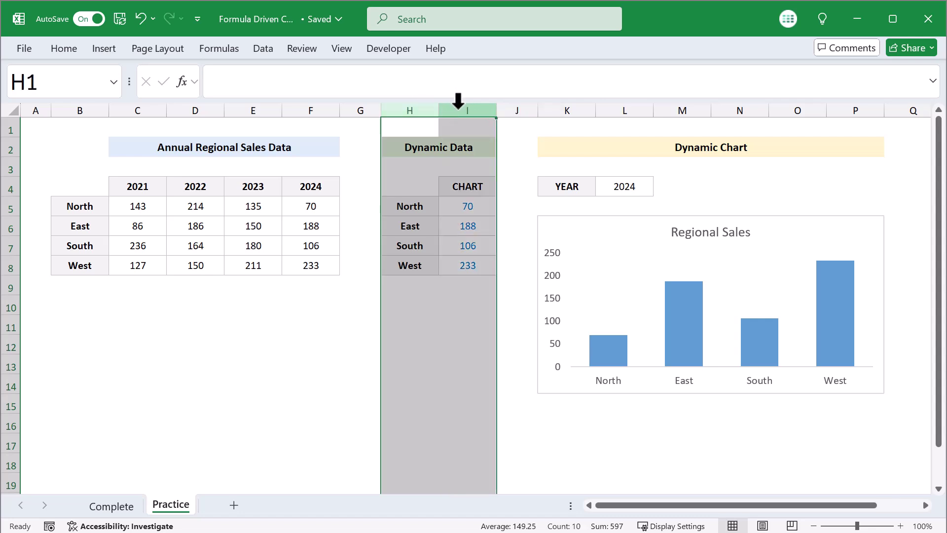
right_click(461, 106)
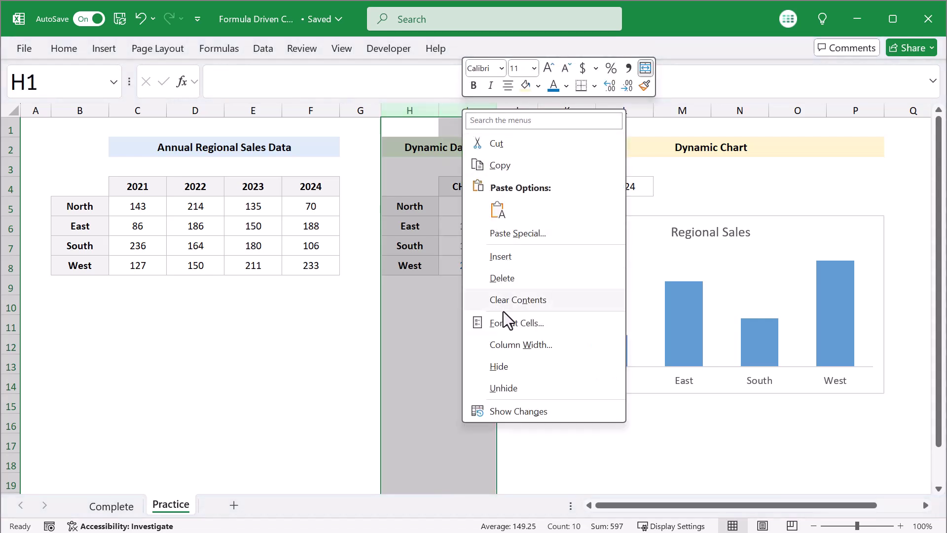
left_click(504, 365)
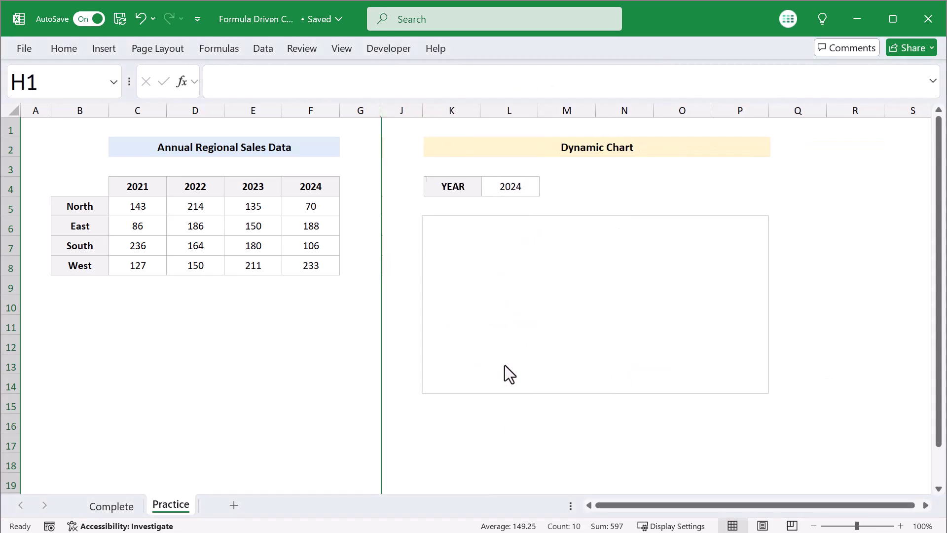
left_click(347, 345)
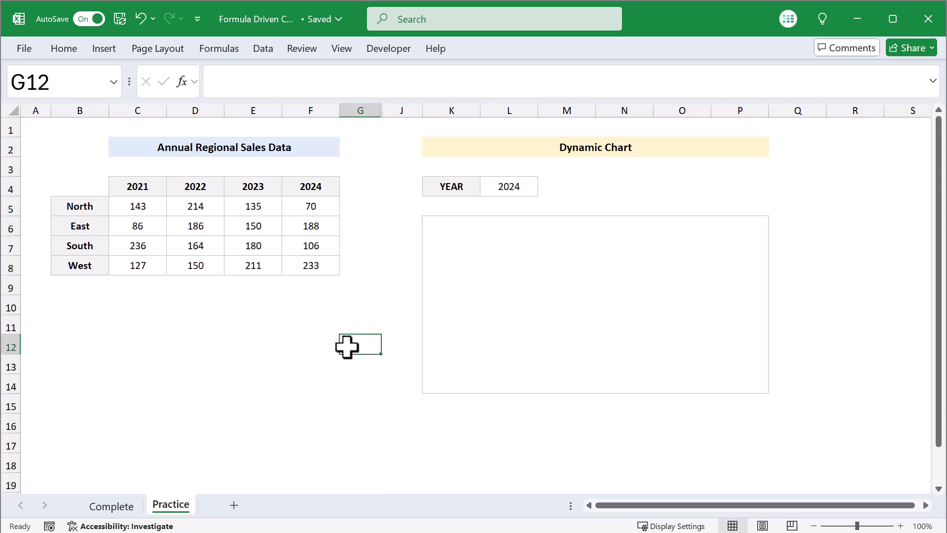
Step: Enable 'Show data in hidden rows and columns' in the chart's Select Data settings
right_click(466, 260)
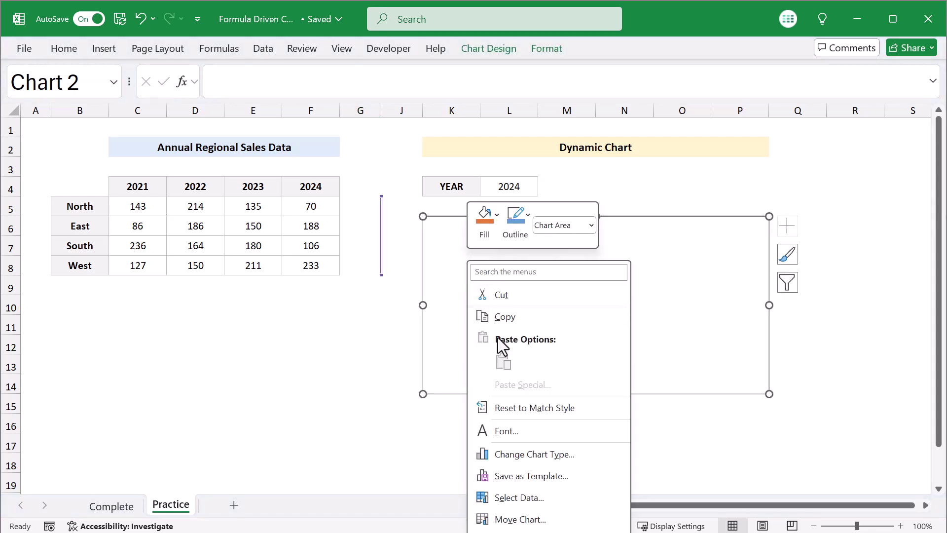
left_click(532, 502)
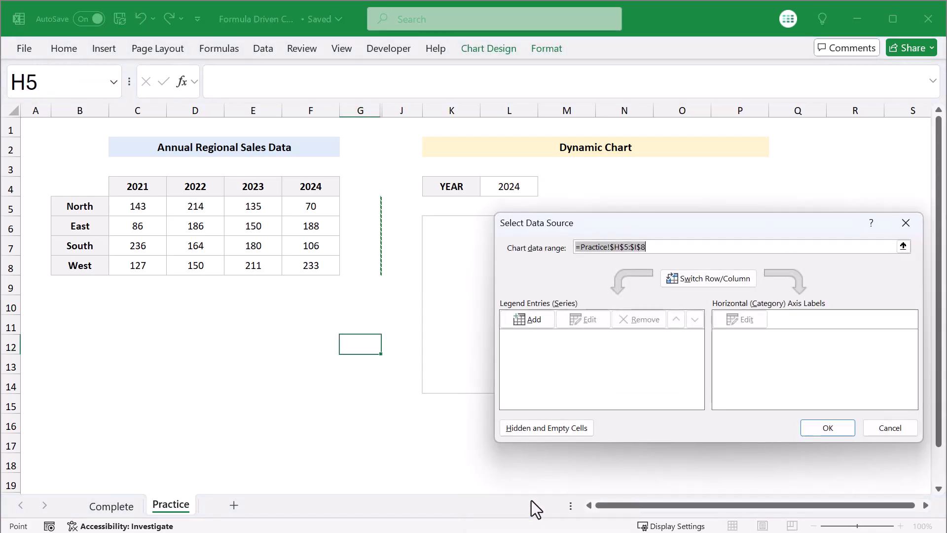
left_click(546, 429)
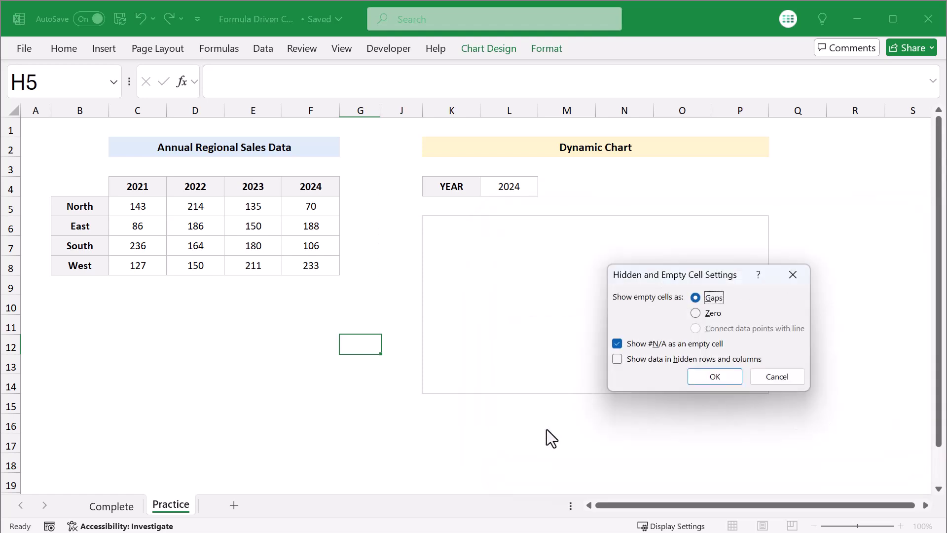
left_click(619, 360)
left_click(704, 377)
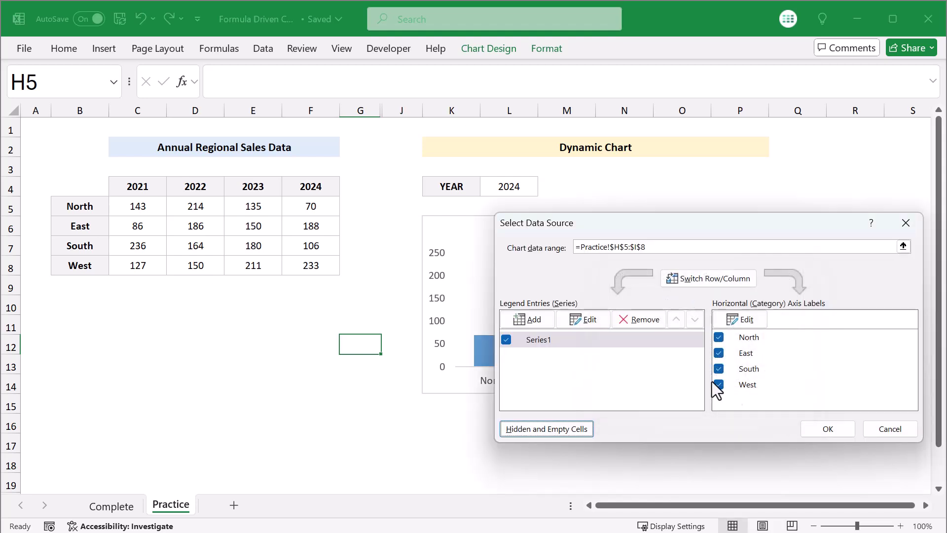
left_click(812, 428)
left_click(141, 310)
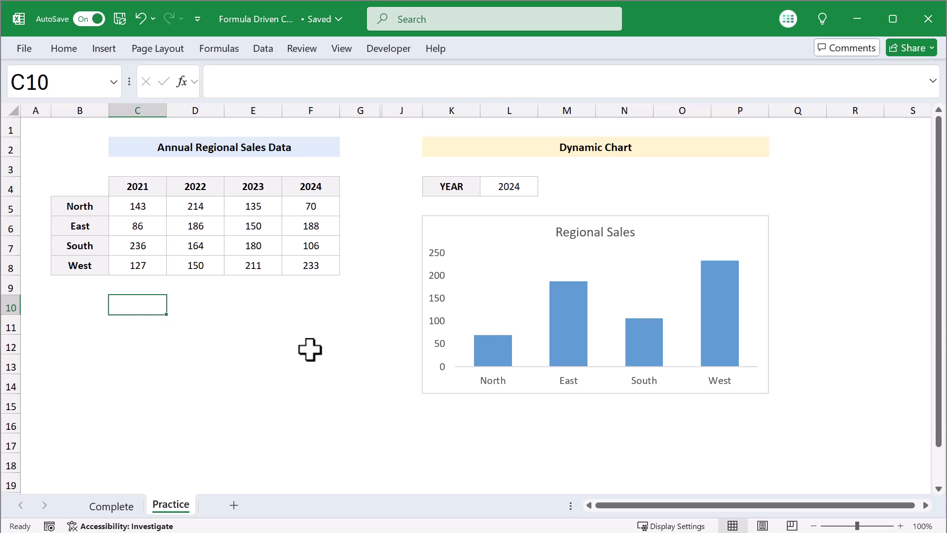
Step: Pick 2021 in L4, giving bars 143, 86, 236, 127, then 2022
left_click(525, 187)
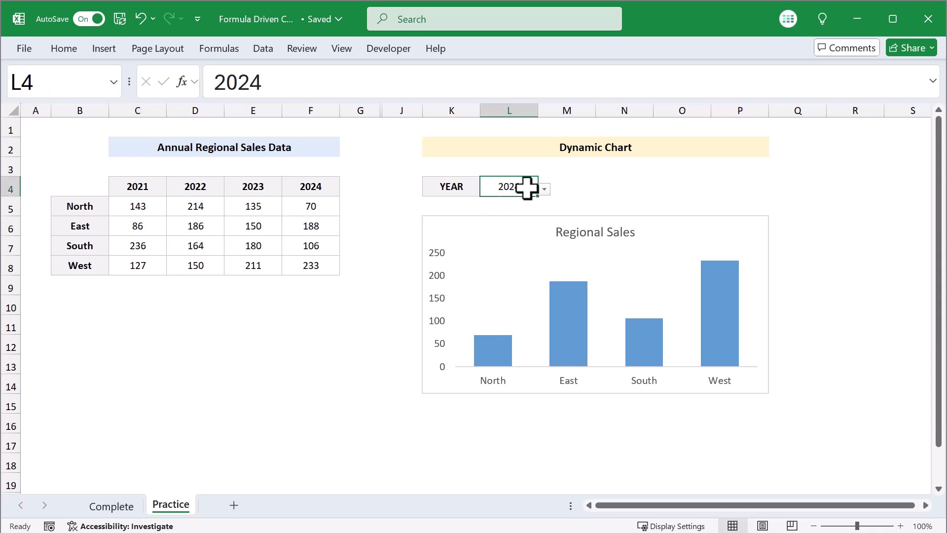
left_click(544, 190)
left_click(532, 203)
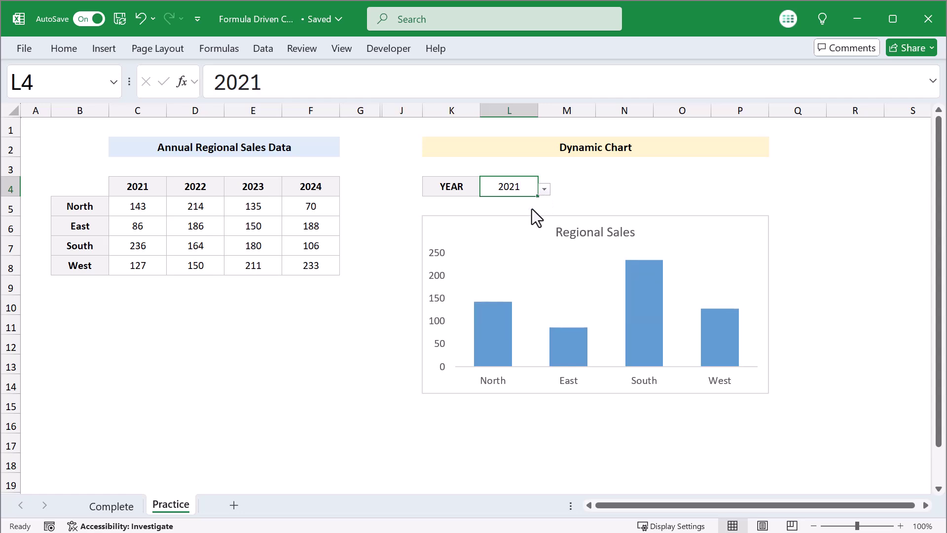
left_click(544, 189)
left_click(528, 213)
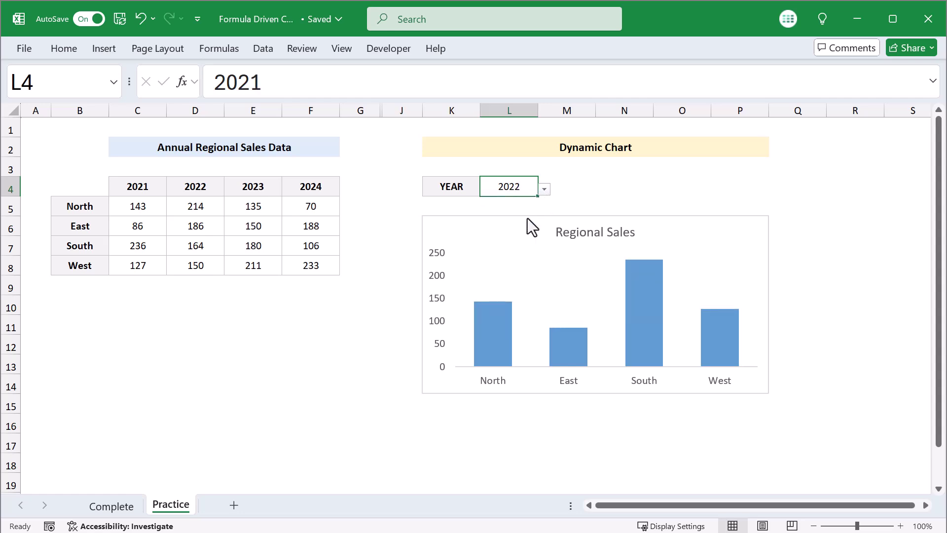